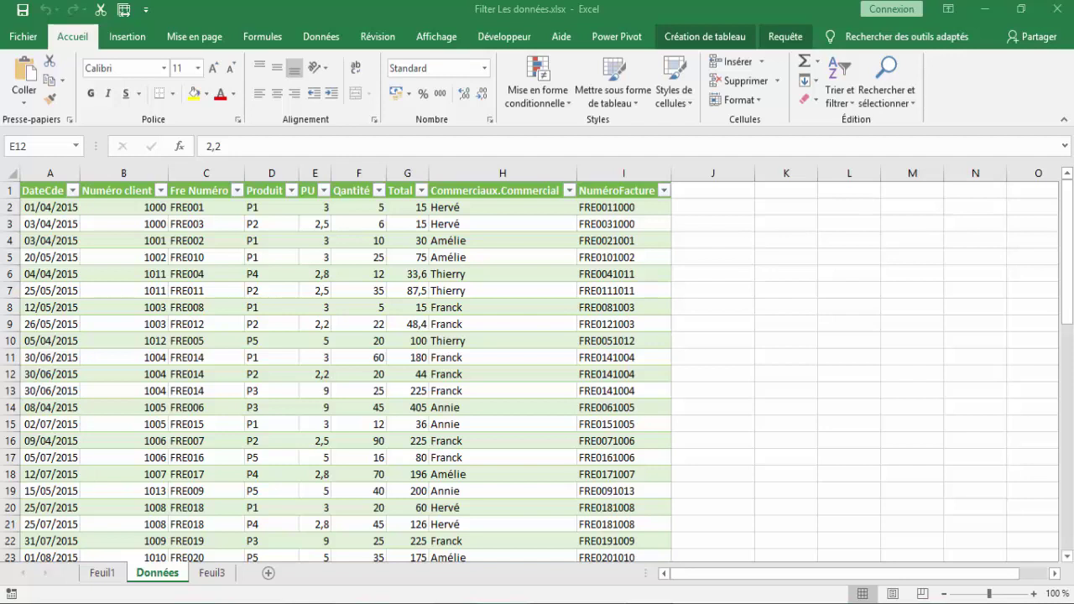
# - Select the NuméroFacture column and inspect invoice numbers such as FRE0011000 and FRE0031000
pyautogui.click(621, 185)
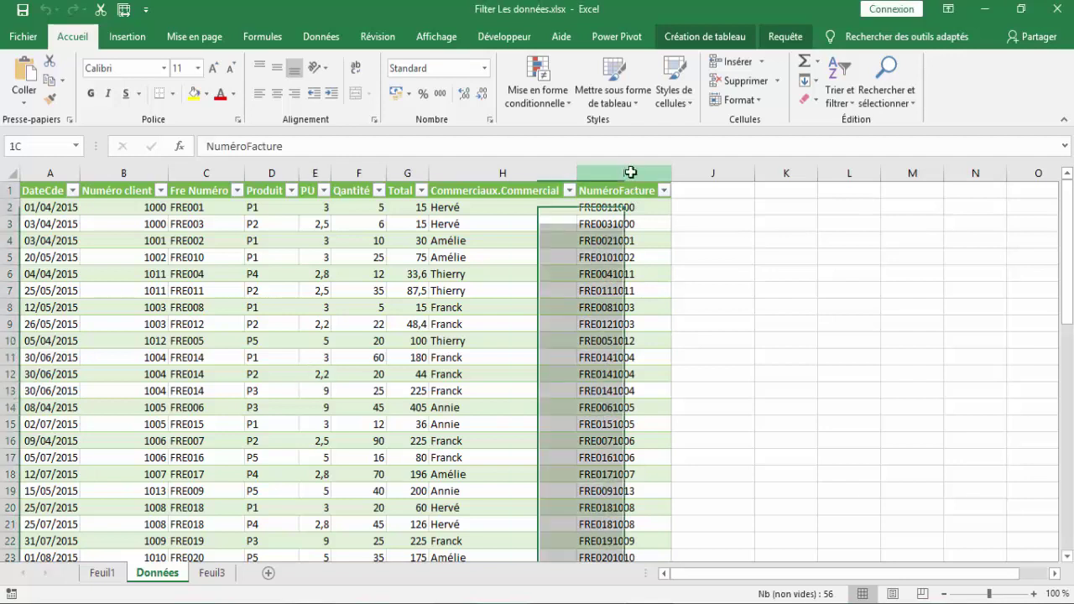
pyautogui.click(621, 185)
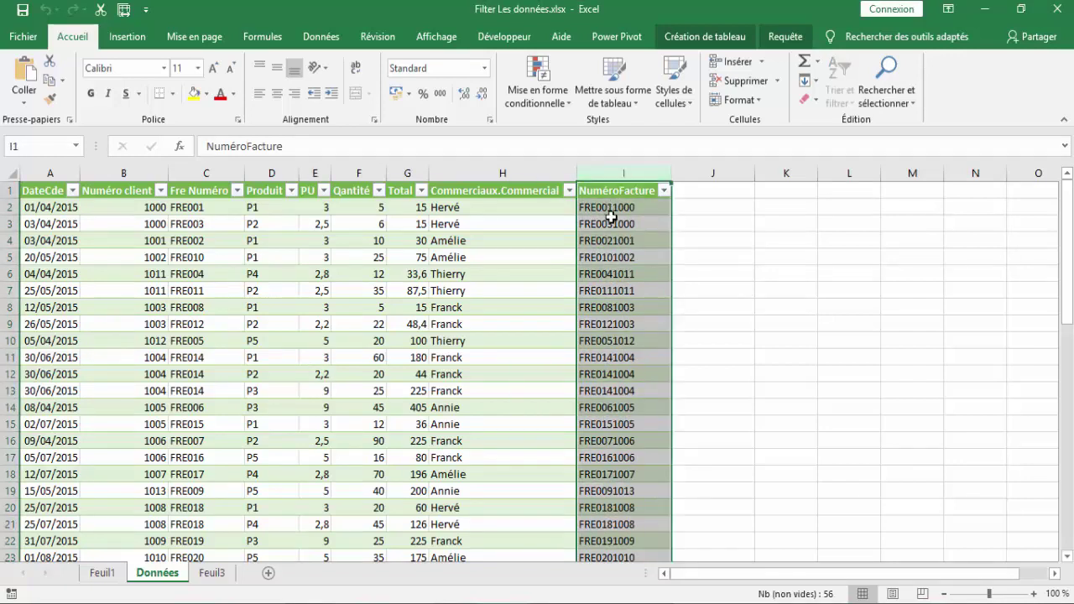
pyautogui.click(611, 221)
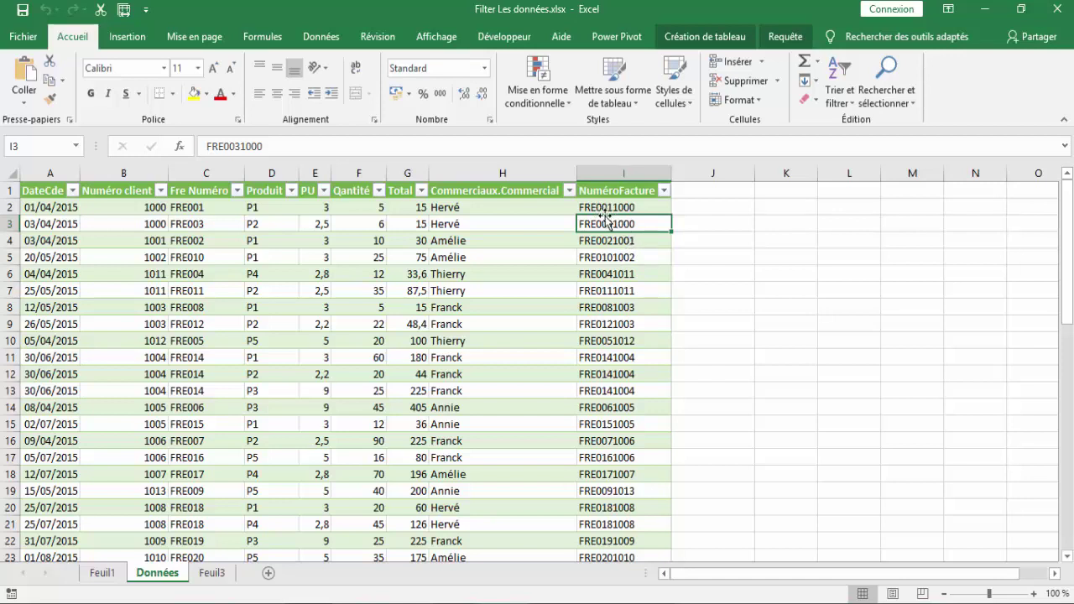
pyautogui.click(601, 208)
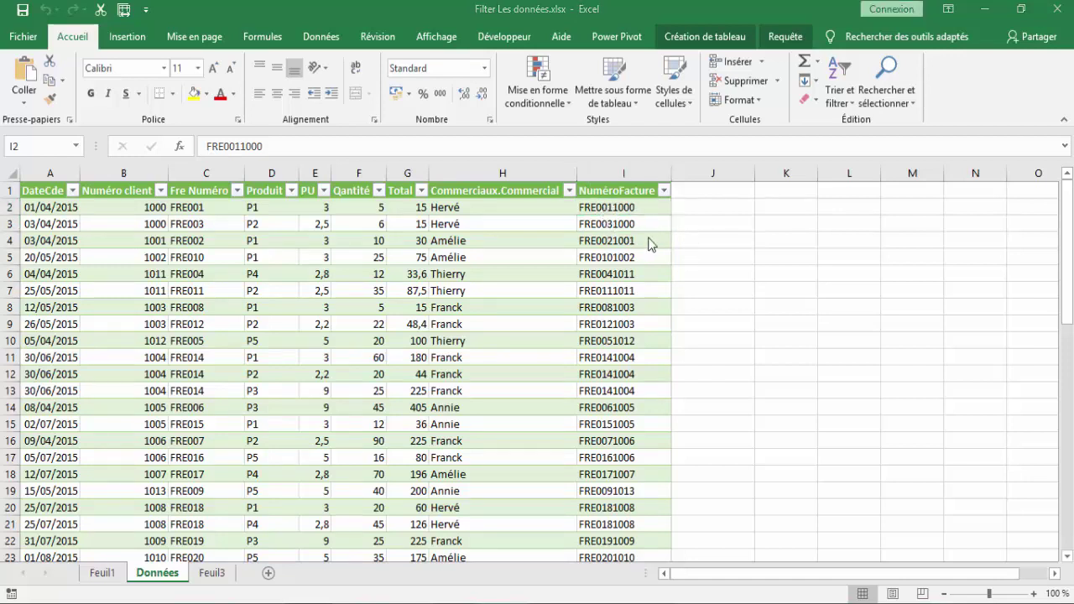
pyautogui.click(640, 210)
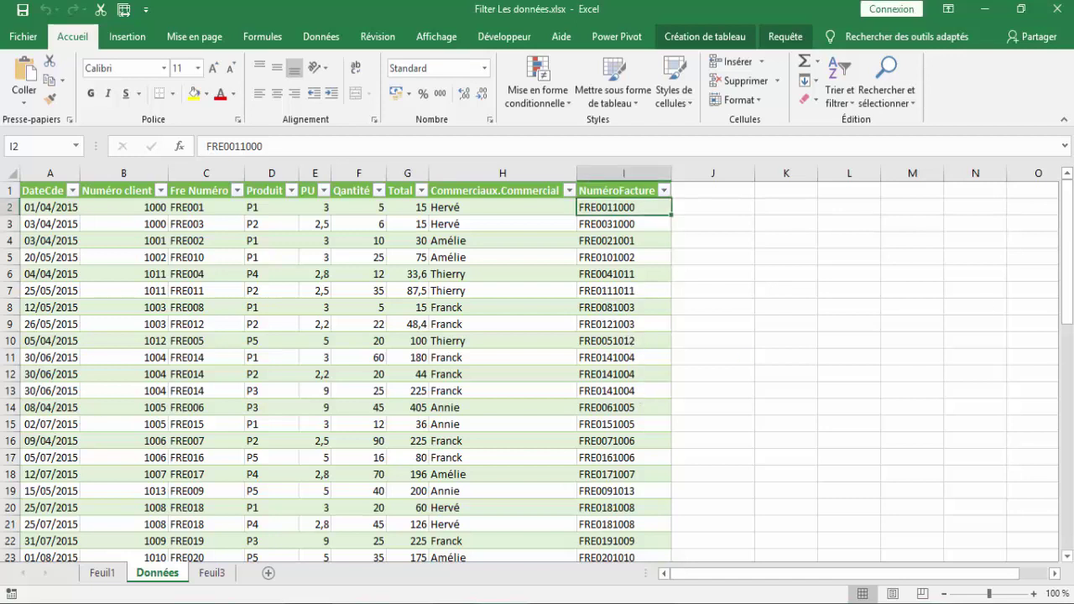
# - Open the invoice table's Facturation query in the Power Query Editor
pyautogui.click(873, 323)
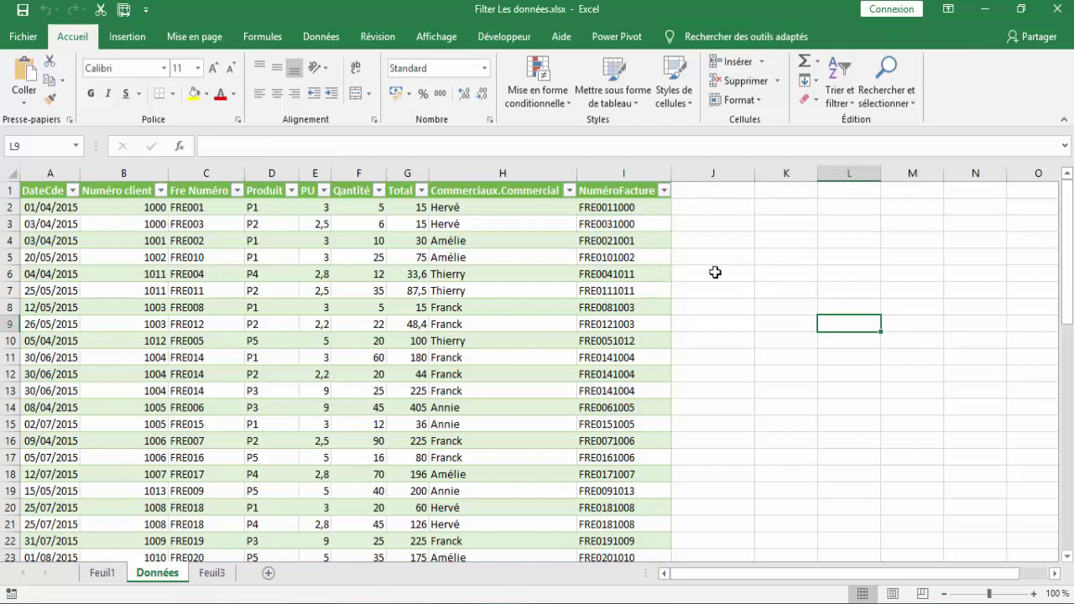
pyautogui.click(481, 275)
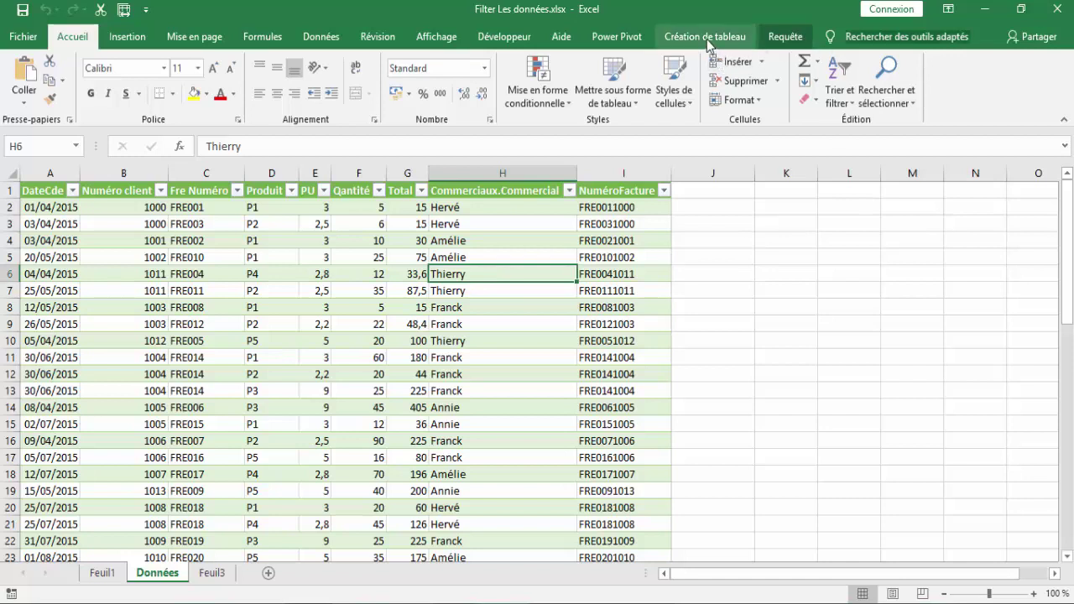
pyautogui.click(784, 38)
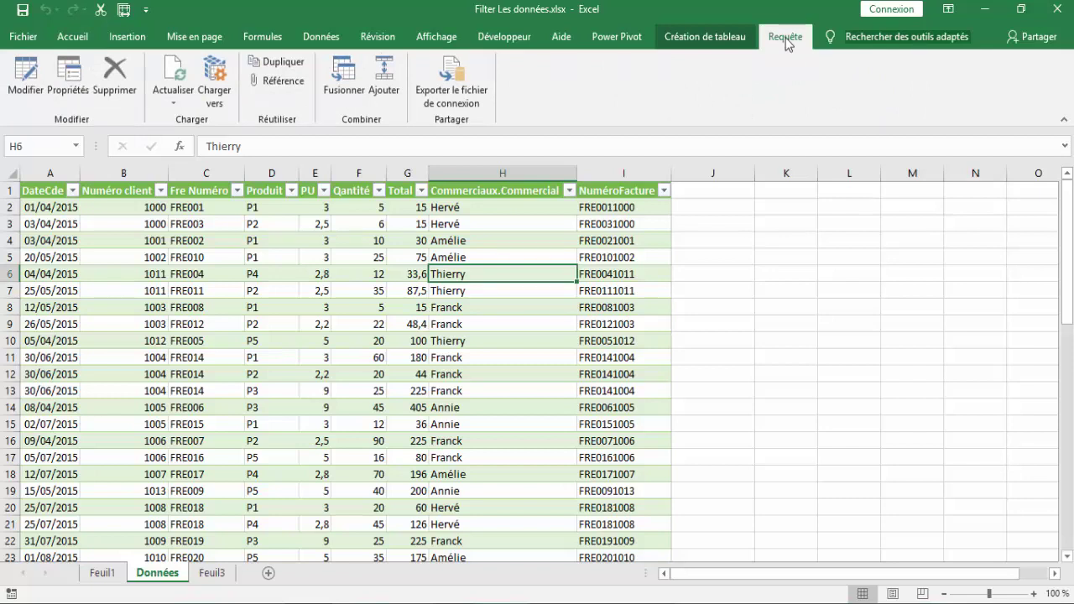
pyautogui.click(29, 77)
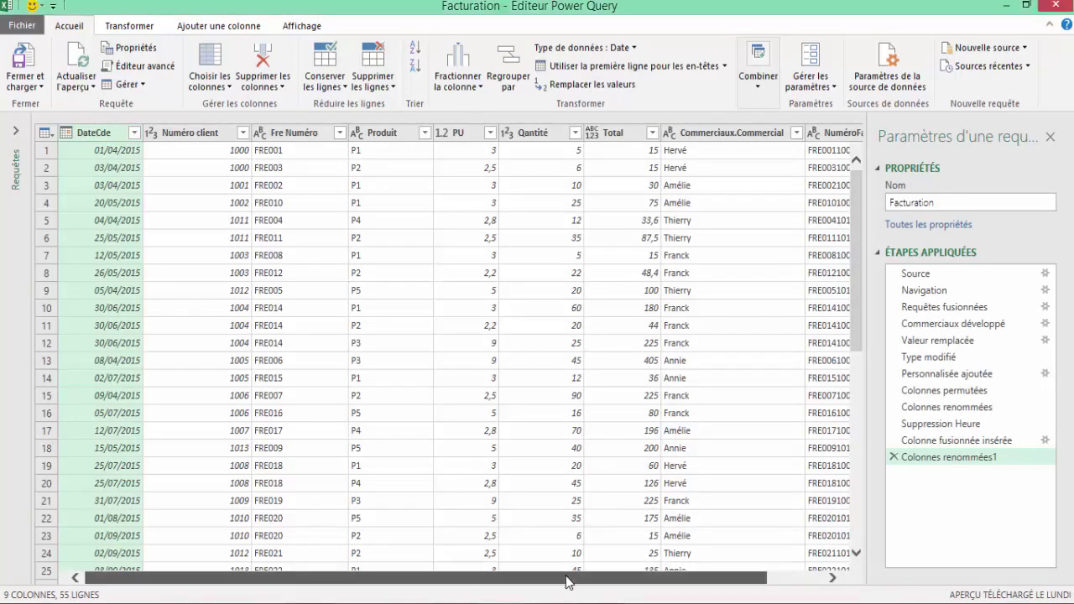
# - Move the NuméroFacture column so it sits between Quantité and Total
pyautogui.moveTo(567, 581); pyautogui.dragTo(628, 582)
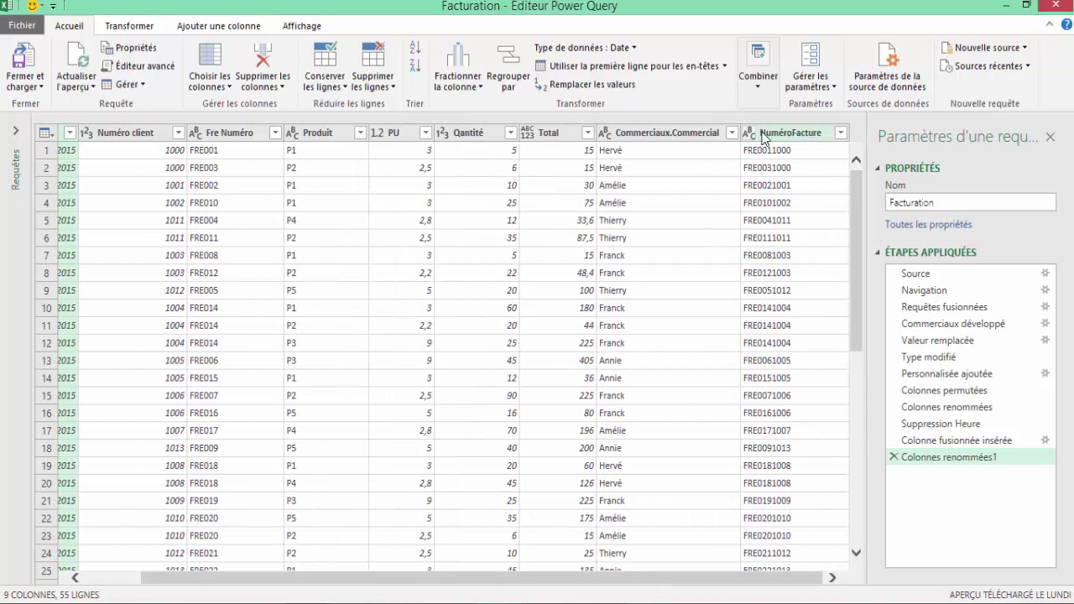
pyautogui.click(774, 136)
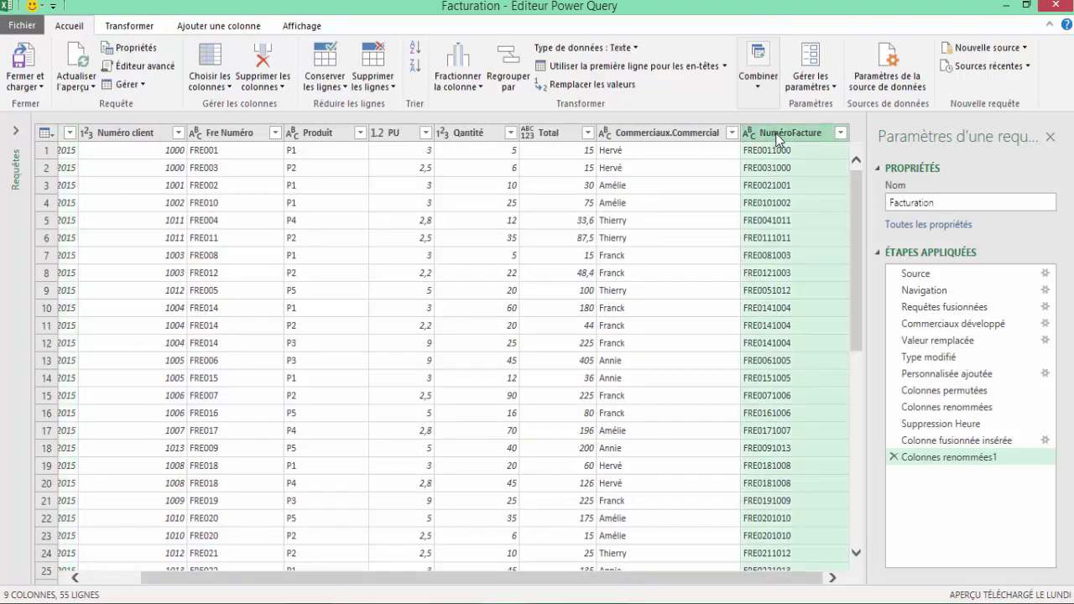
pyautogui.moveTo(777, 139); pyautogui.dragTo(551, 135)
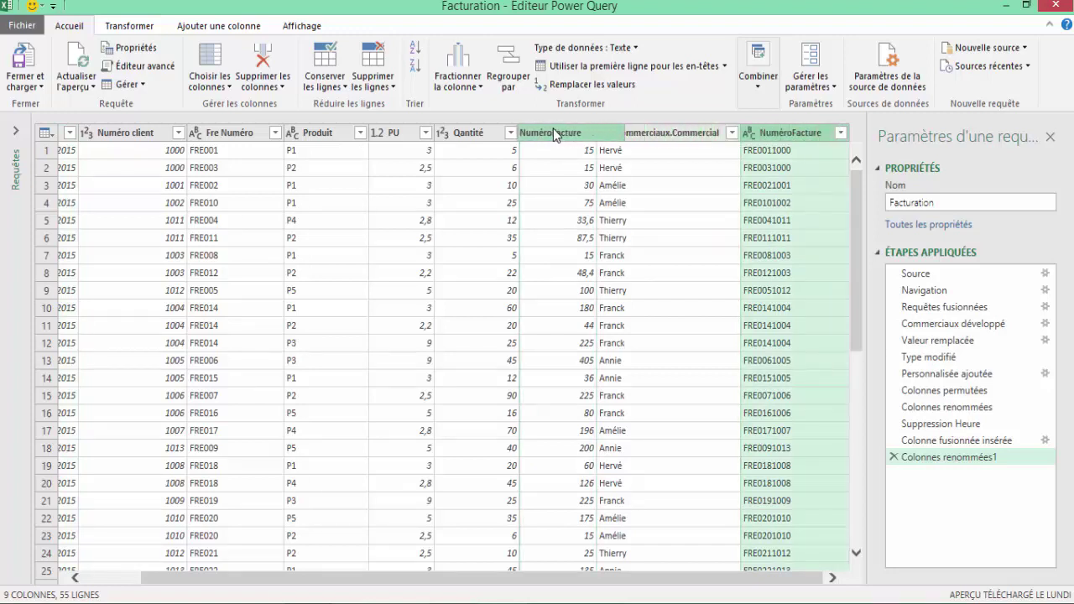
pyautogui.moveTo(553, 128); pyautogui.dragTo(553, 128)
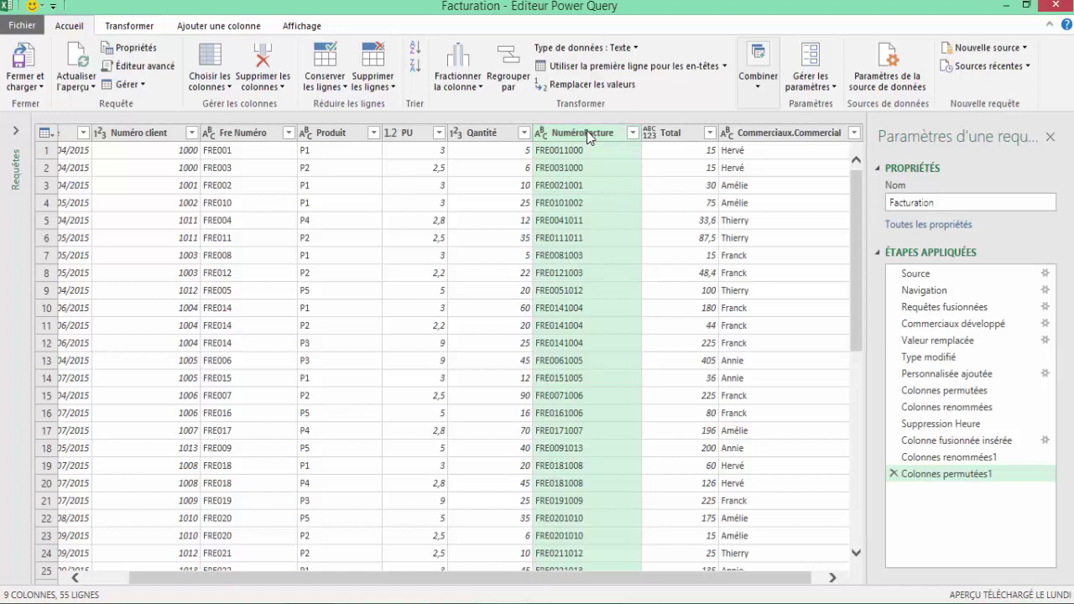
# - Split NuméroFacture after 6 characters into NuméroFacture.1 (invoice code) and NuméroFacture.2 (client number)
pyautogui.rightClick(587, 130)
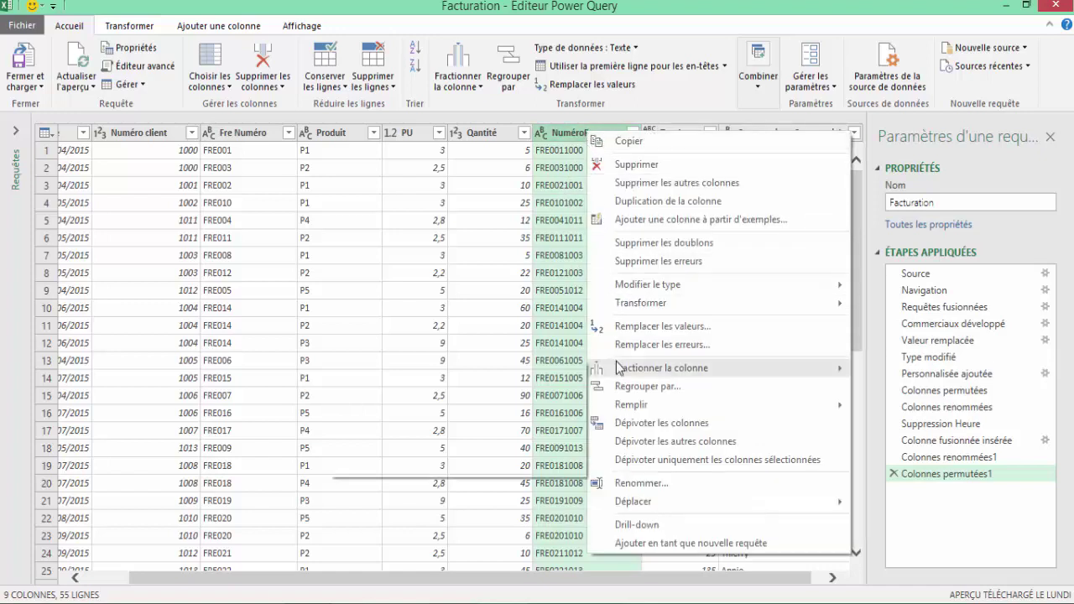
pyautogui.moveTo(661, 368)
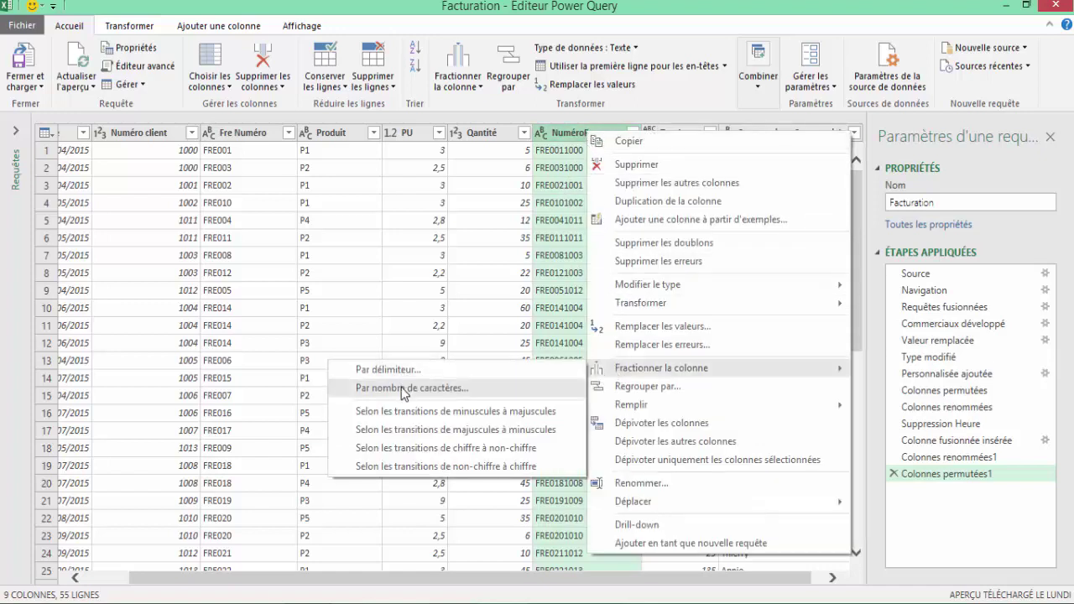
pyautogui.click(402, 388)
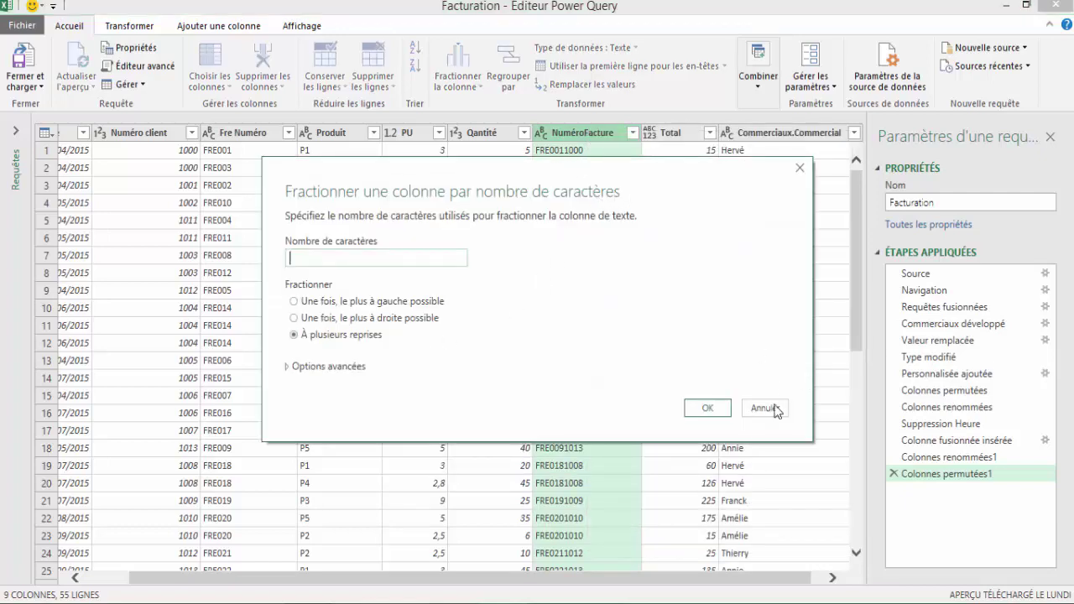
pyautogui.click(769, 410)
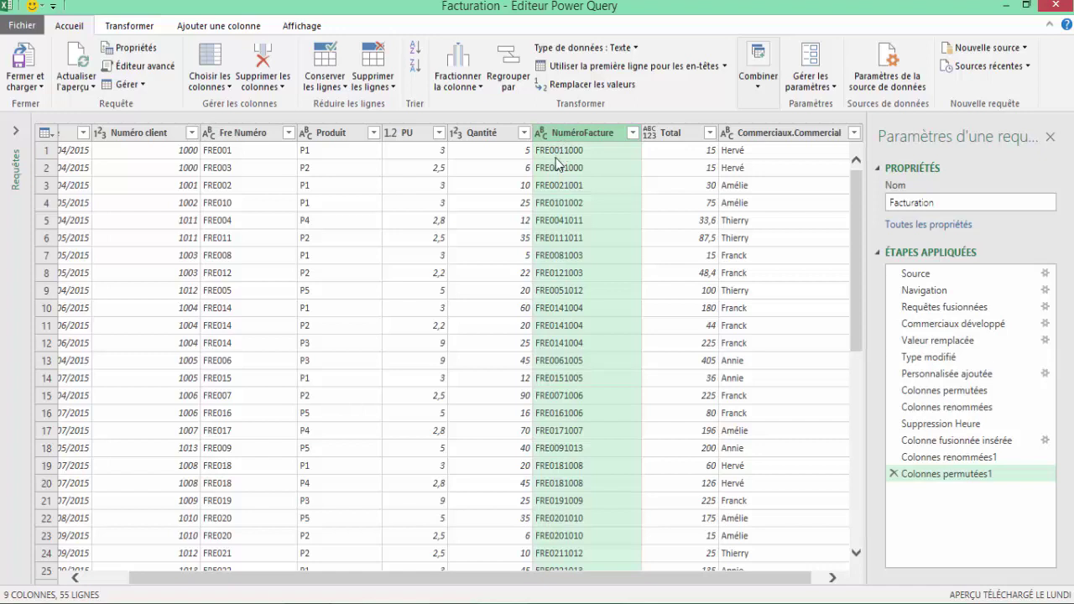
pyautogui.rightClick(558, 136)
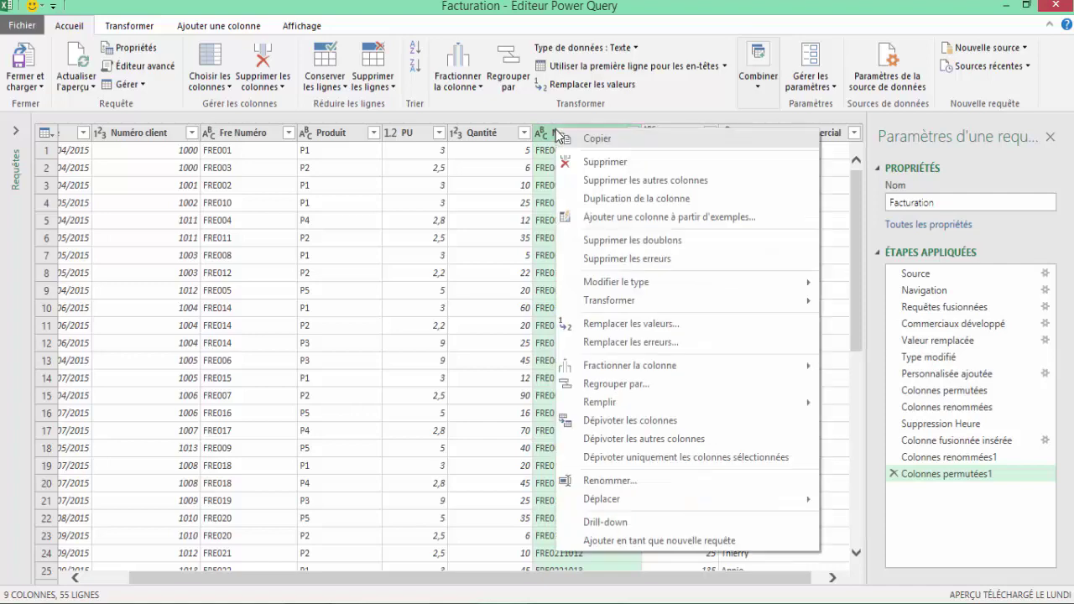
pyautogui.moveTo(629, 365)
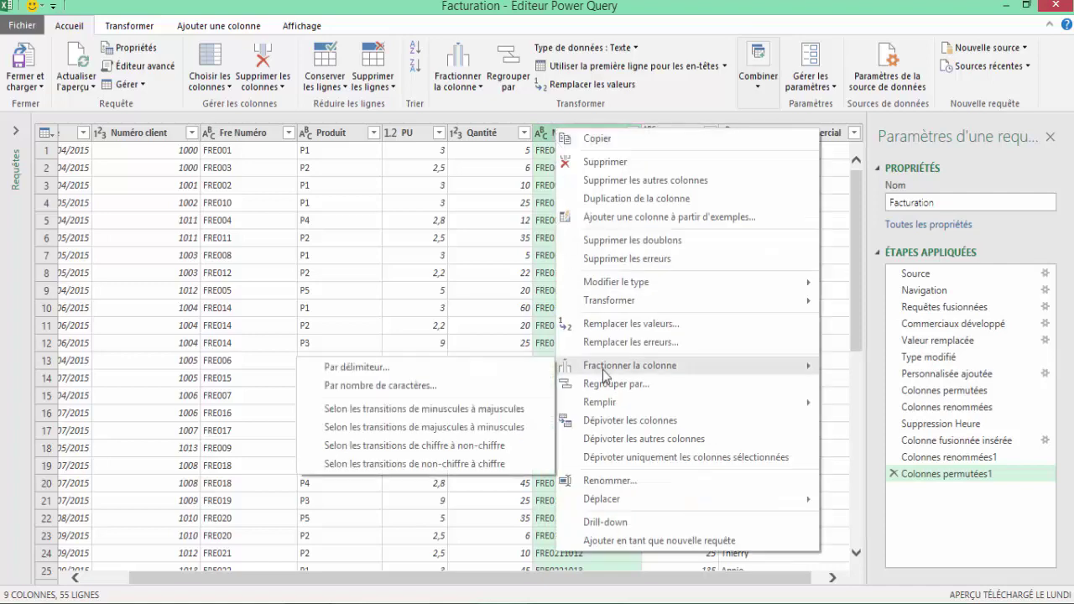
pyautogui.click(395, 385)
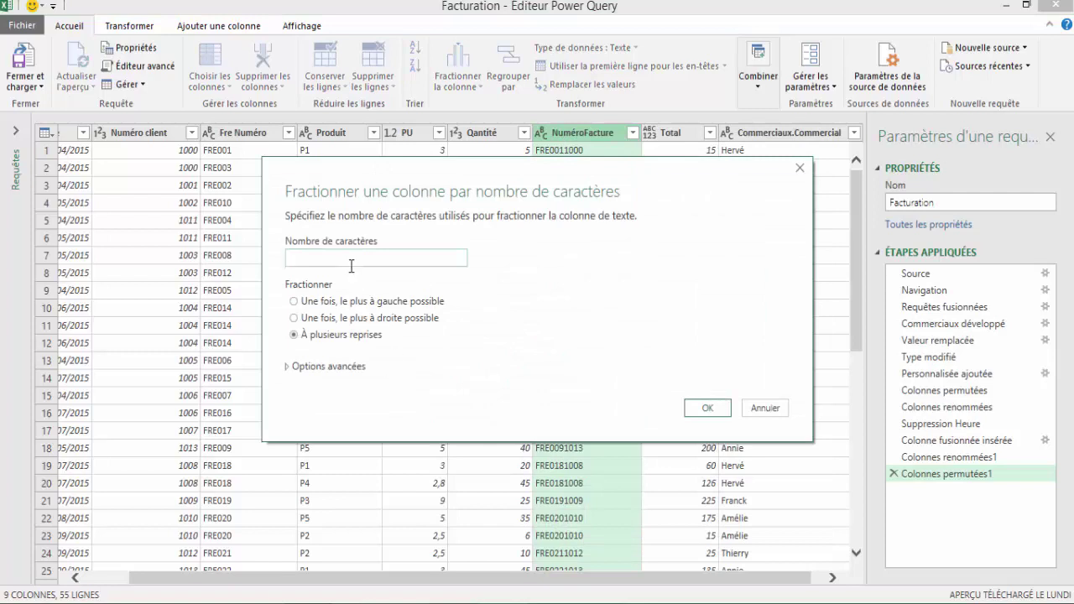
pyautogui.click(709, 409)
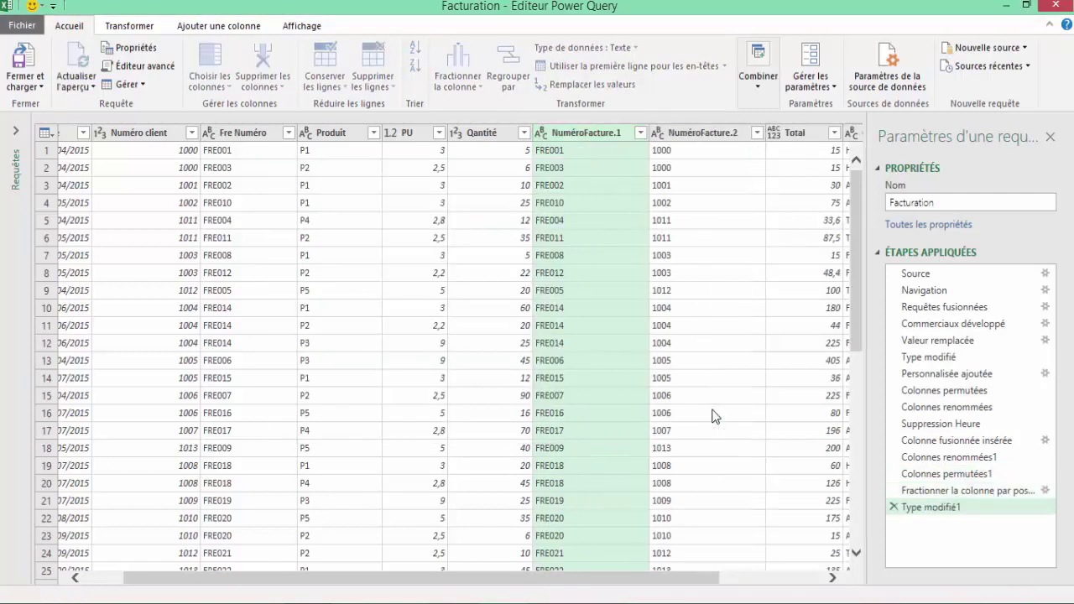
# - Check the new FRE001 and 1000 values, then load the query back into the Données table
pyautogui.click(554, 149)
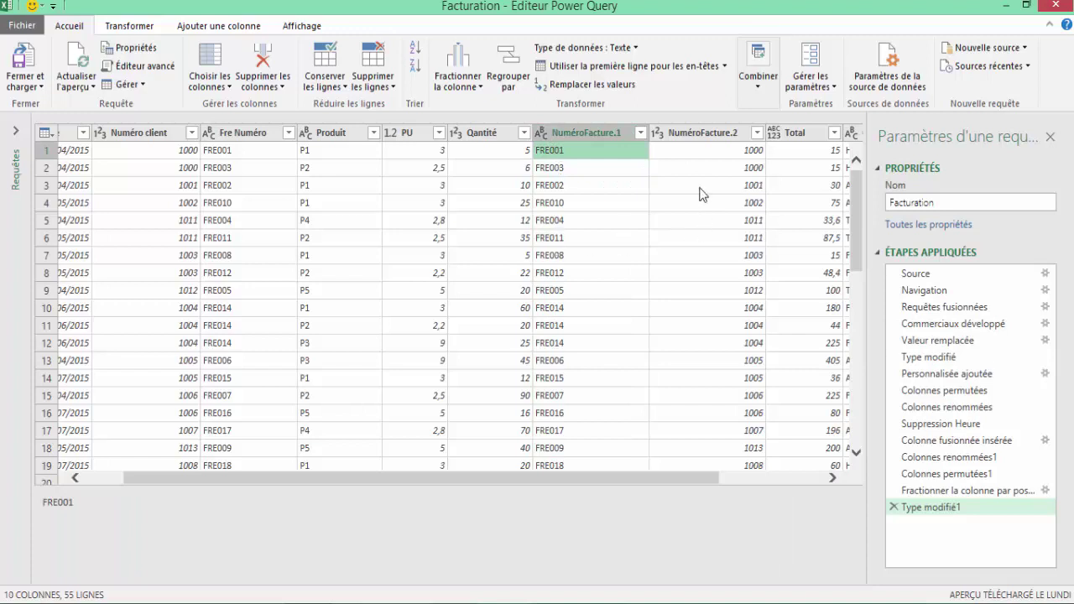
pyautogui.click(703, 151)
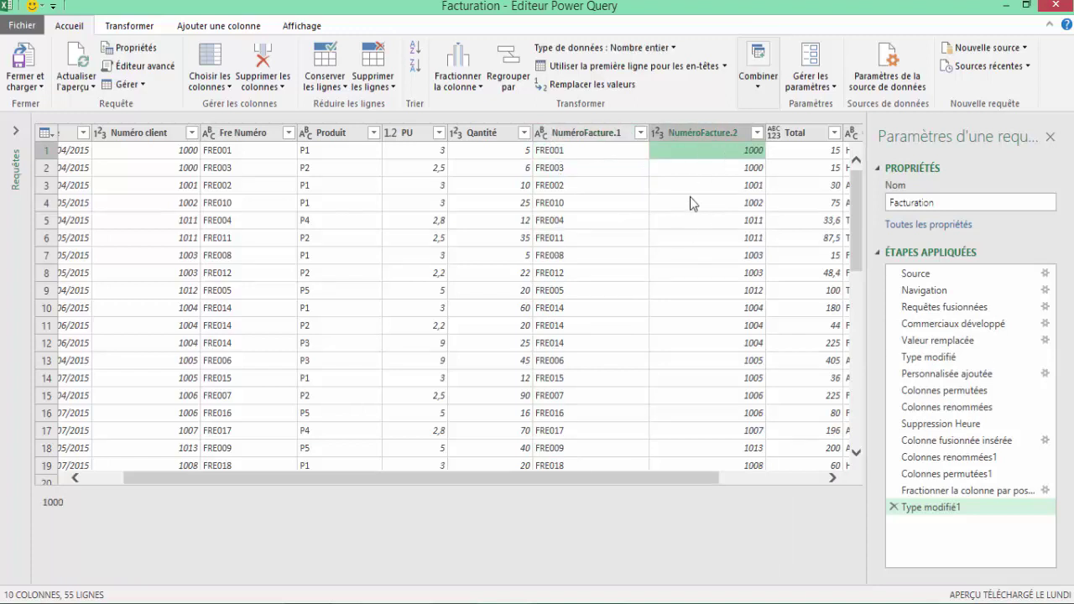
pyautogui.click(26, 86)
pyautogui.click(57, 105)
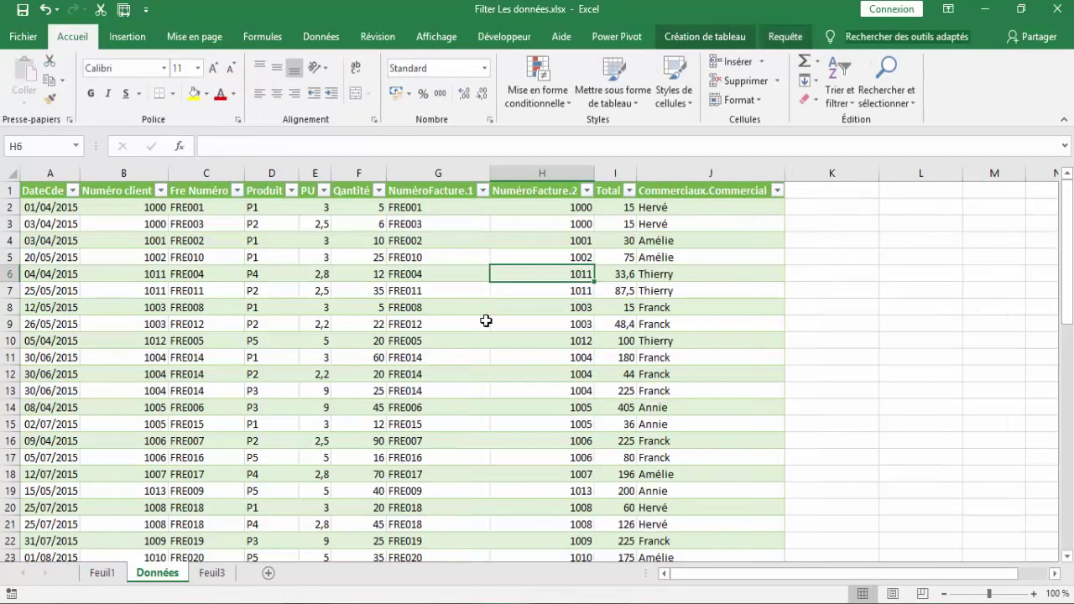
pyautogui.click(431, 191)
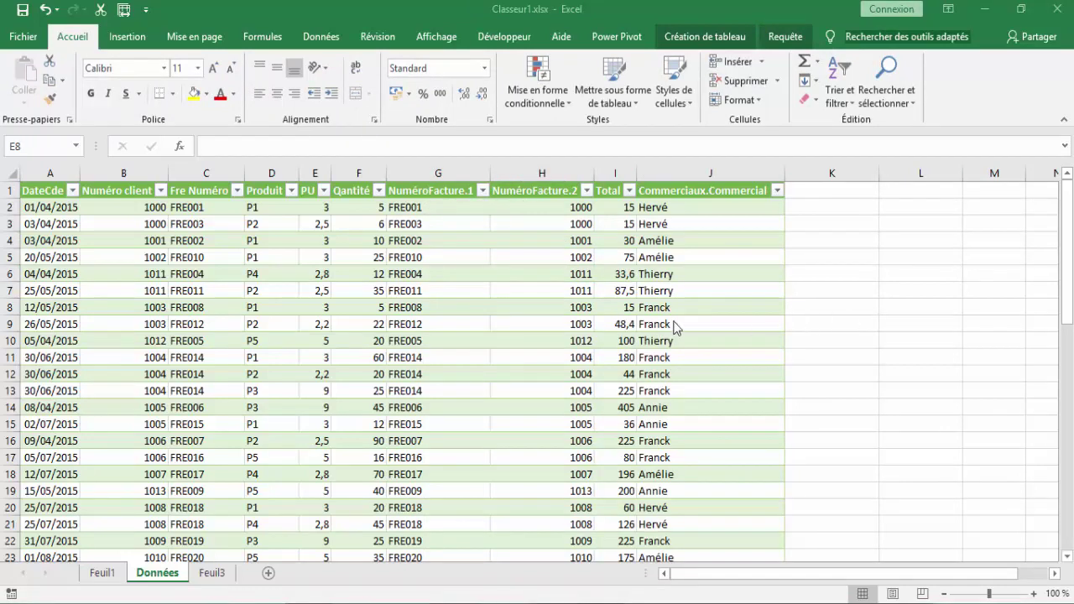
pyautogui.click(426, 191)
pyautogui.click(556, 190)
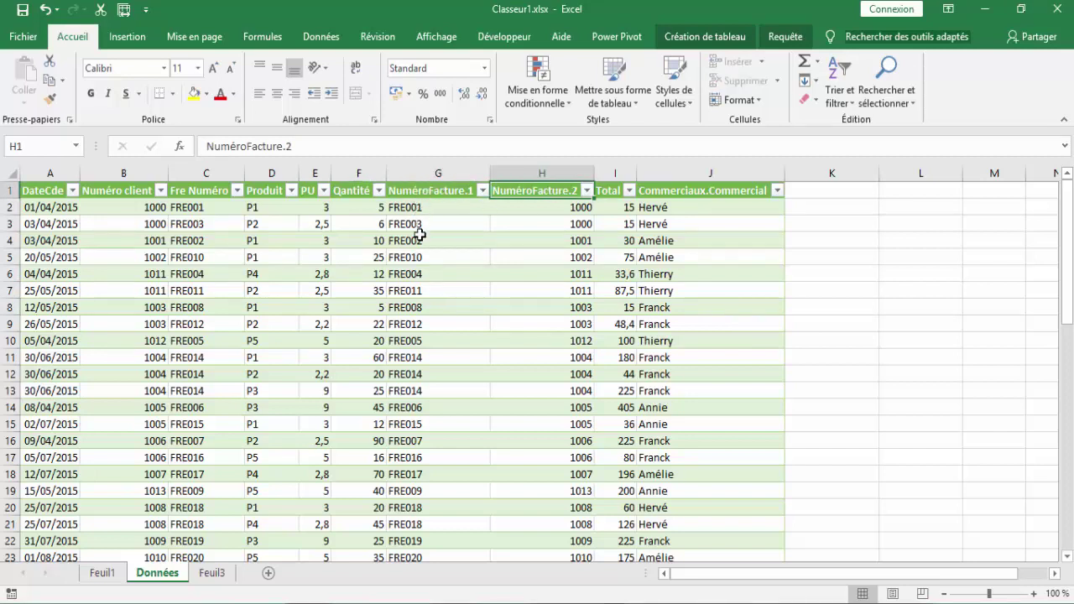
pyautogui.click(556, 188)
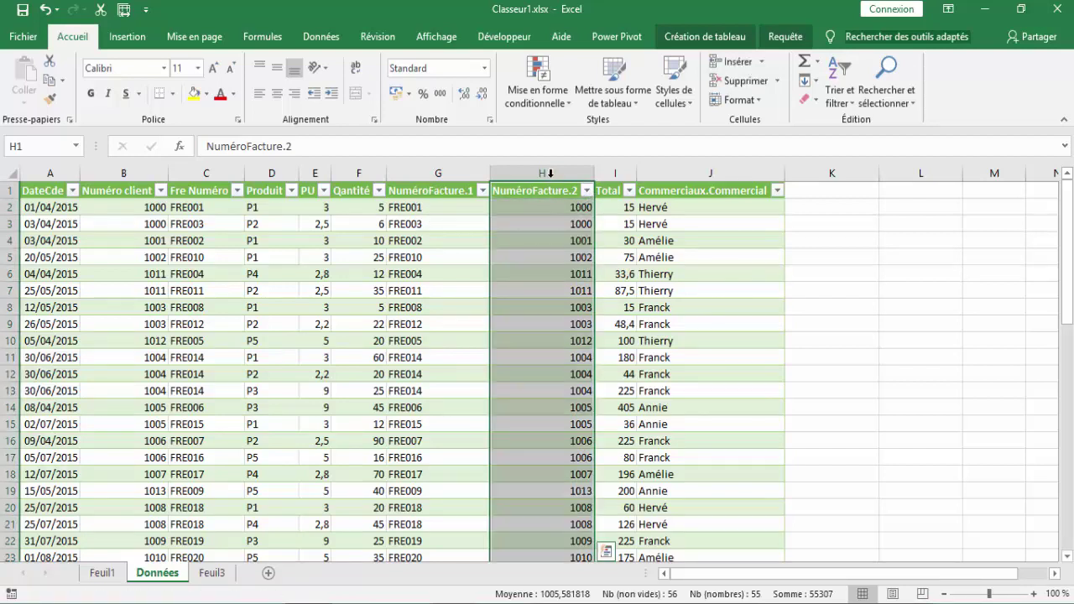
pyautogui.click(434, 172)
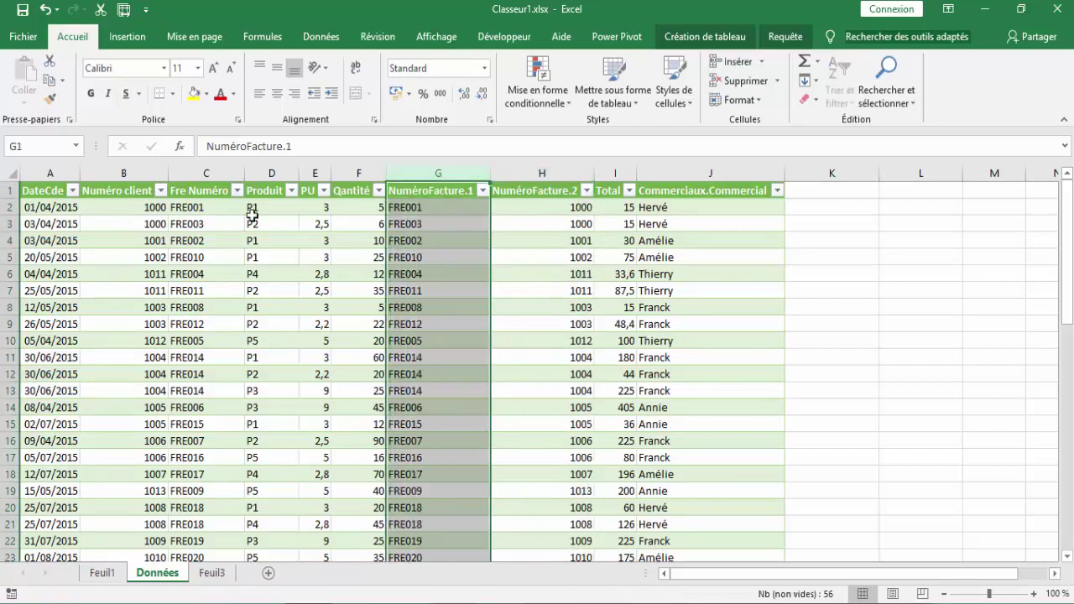
pyautogui.click(118, 190)
pyautogui.click(193, 182)
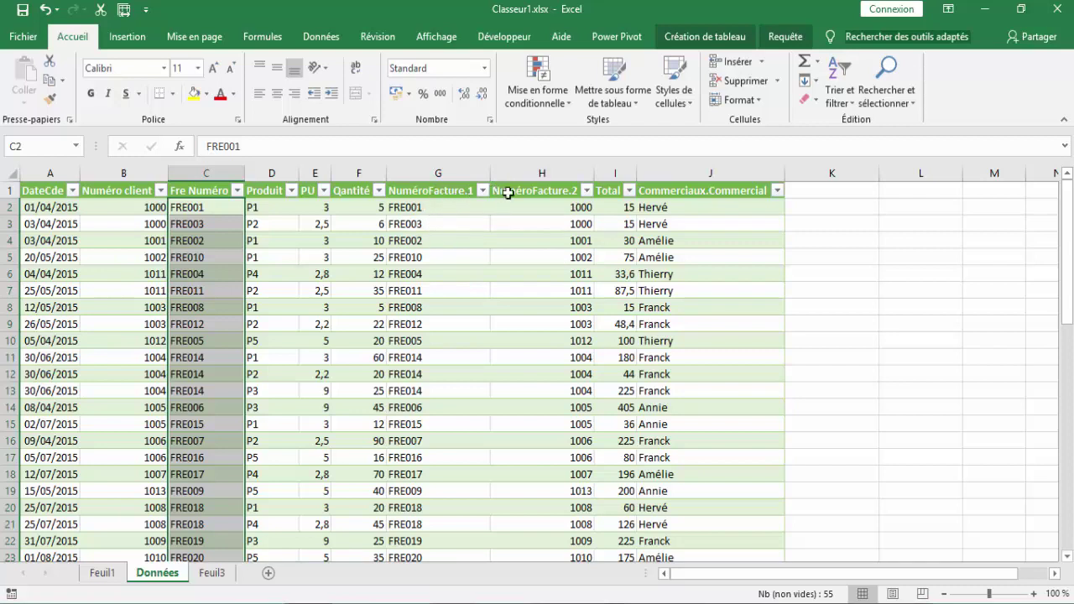
pyautogui.click(526, 246)
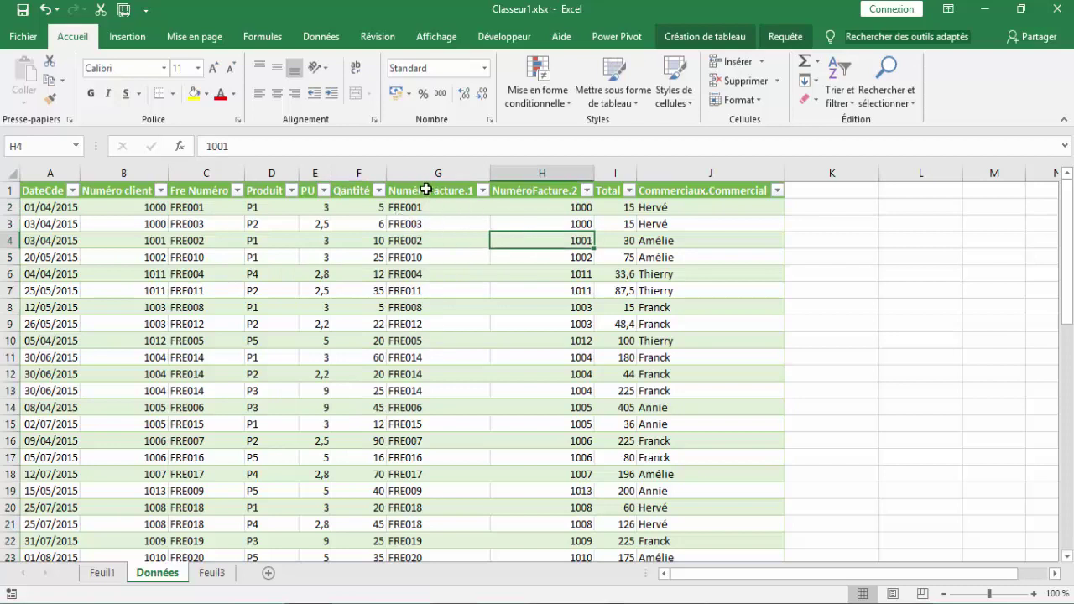
pyautogui.click(430, 183)
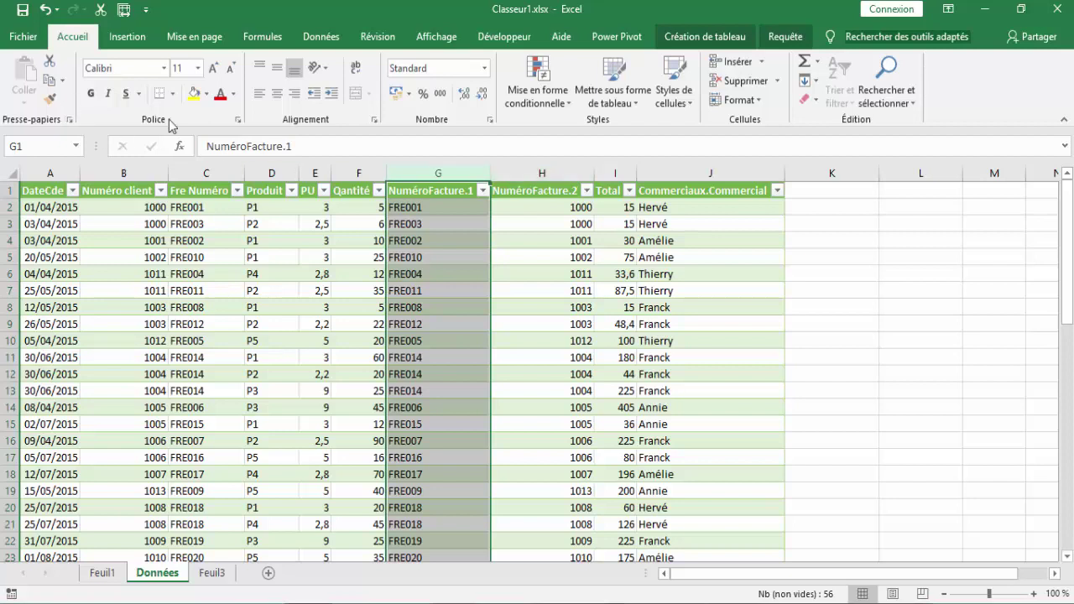
pyautogui.click(461, 290)
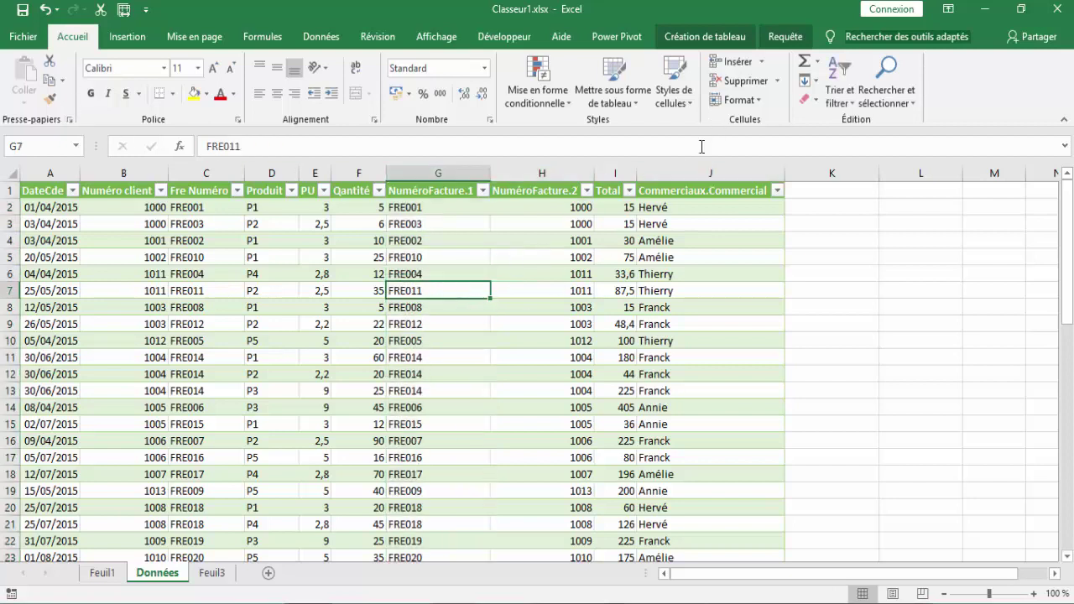
pyautogui.click(788, 39)
# - Delete the NuméroFacture.1 and NuméroFacture.2 columns from the Facturation query
pyautogui.click(27, 80)
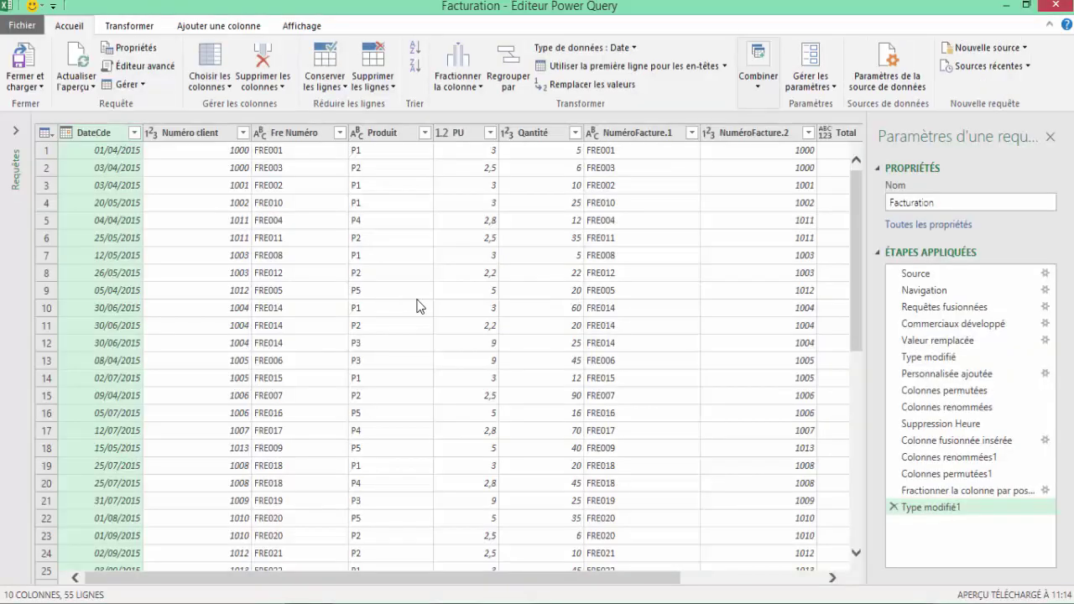
pyautogui.click(630, 133)
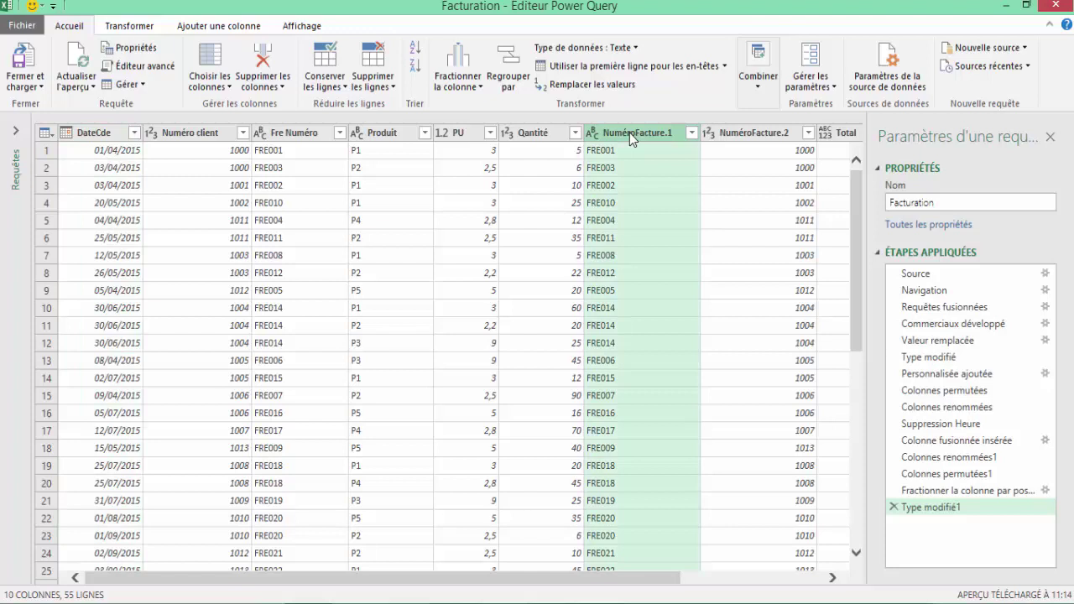
pyautogui.rightClick(629, 132)
pyautogui.click(663, 166)
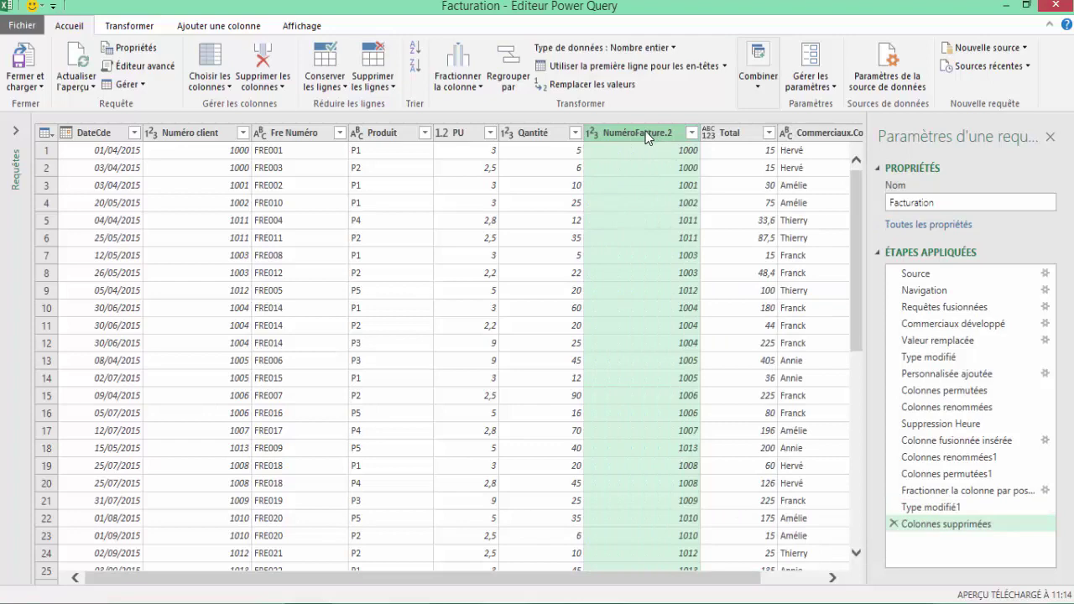
pyautogui.rightClick(646, 131)
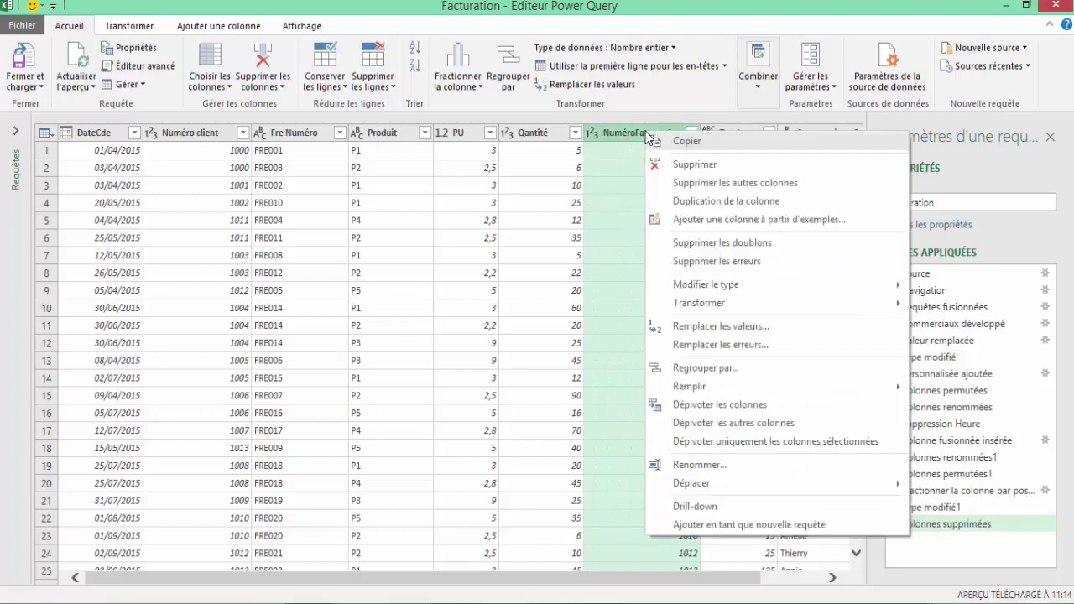
pyautogui.click(663, 166)
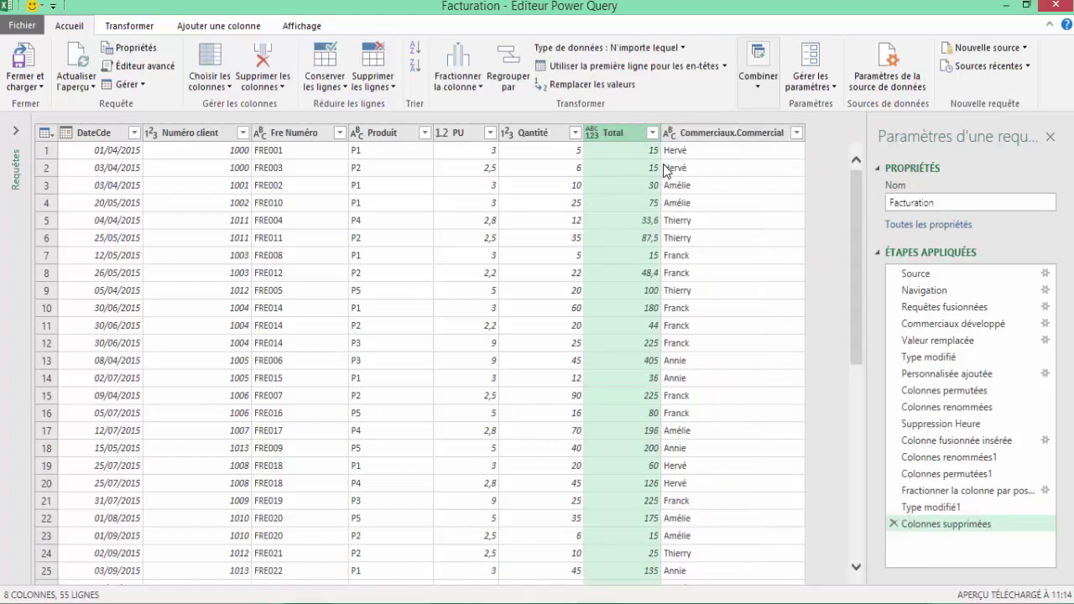
# - Load the eight-column query into Excel and check the client numbers in B10 and B7
pyautogui.click(29, 88)
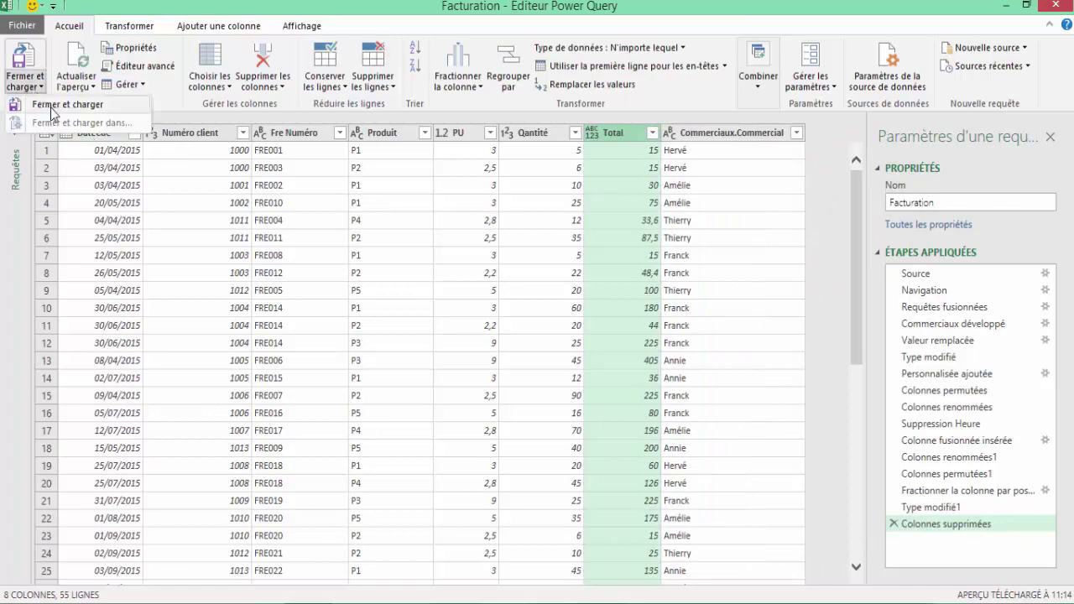
pyautogui.click(50, 108)
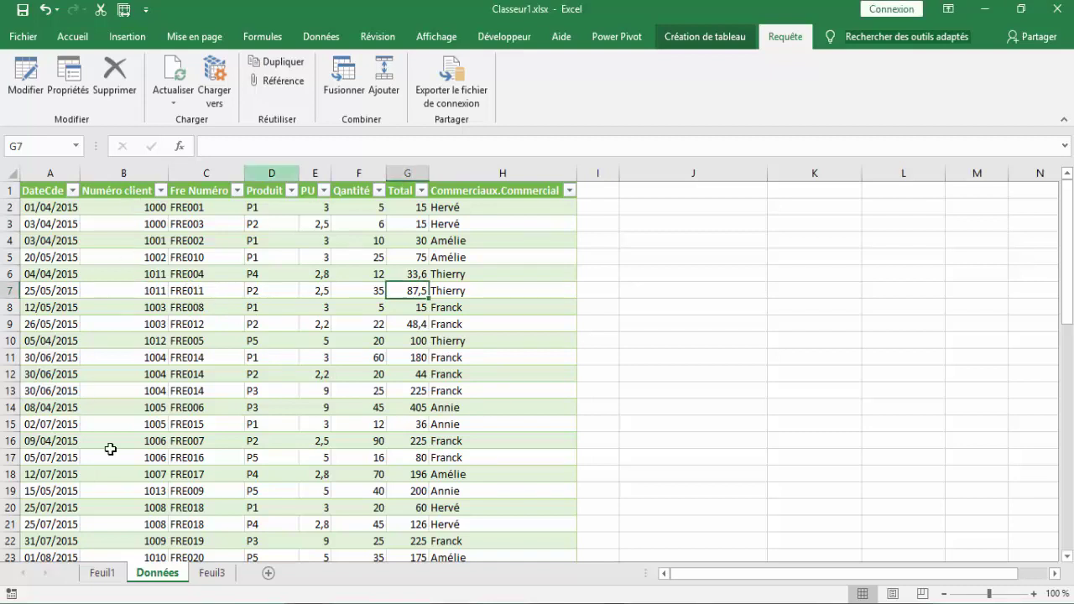
pyautogui.click(160, 337)
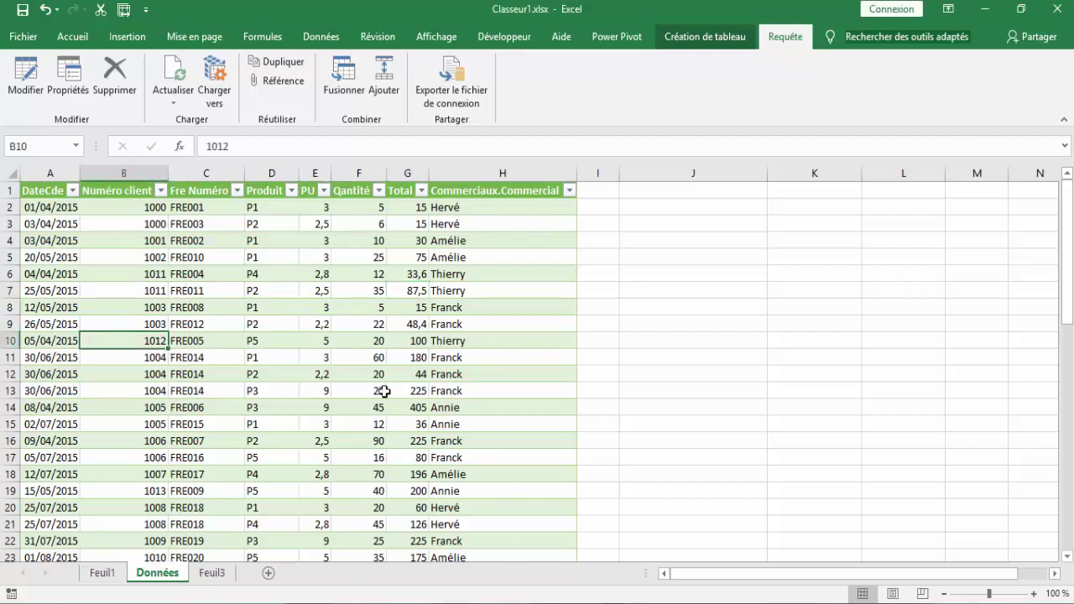
pyautogui.click(151, 287)
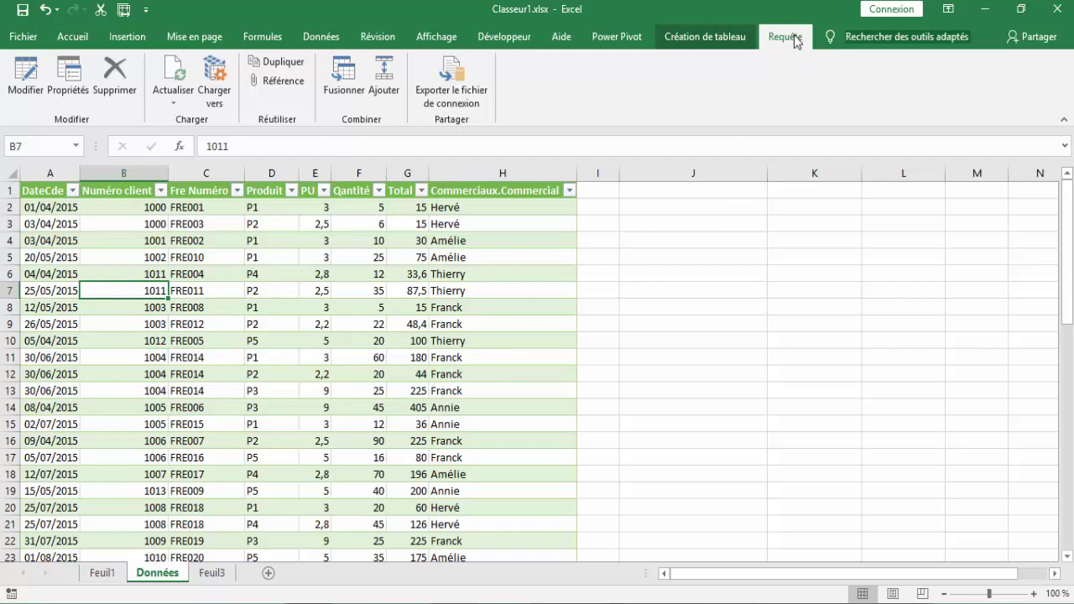
# - Filter Numéro client to 1000 only and load the nine-row result into the Données table
pyautogui.click(25, 77)
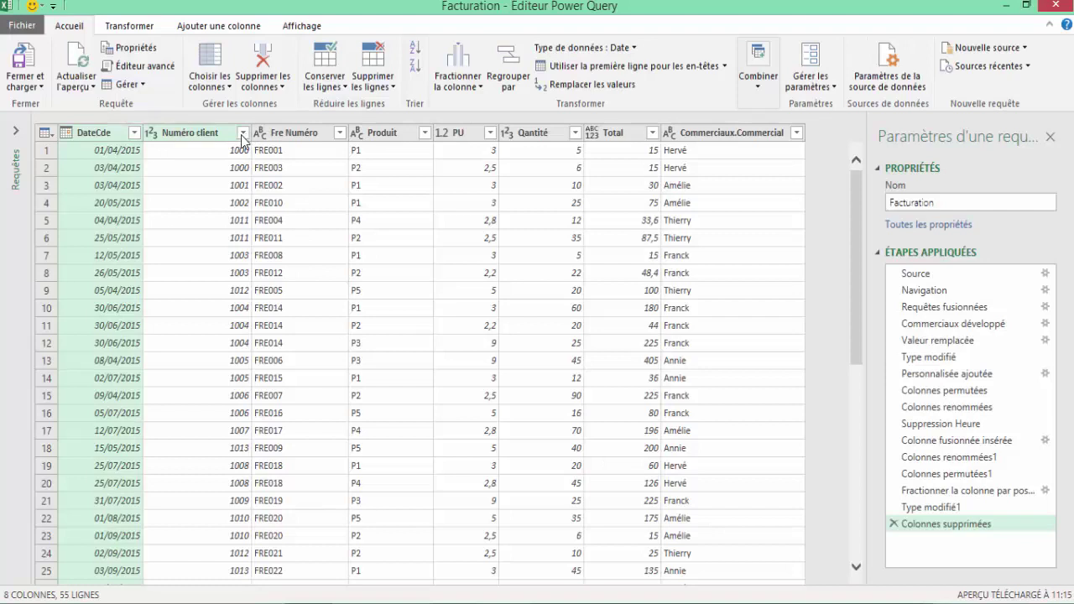
pyautogui.click(243, 133)
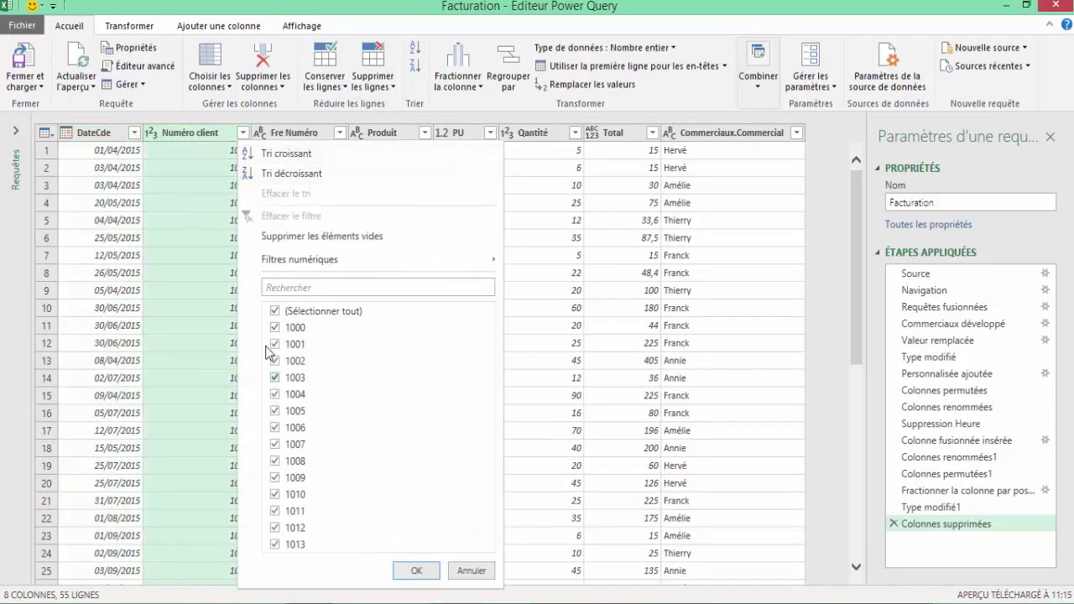
pyautogui.click(275, 311)
pyautogui.click(275, 327)
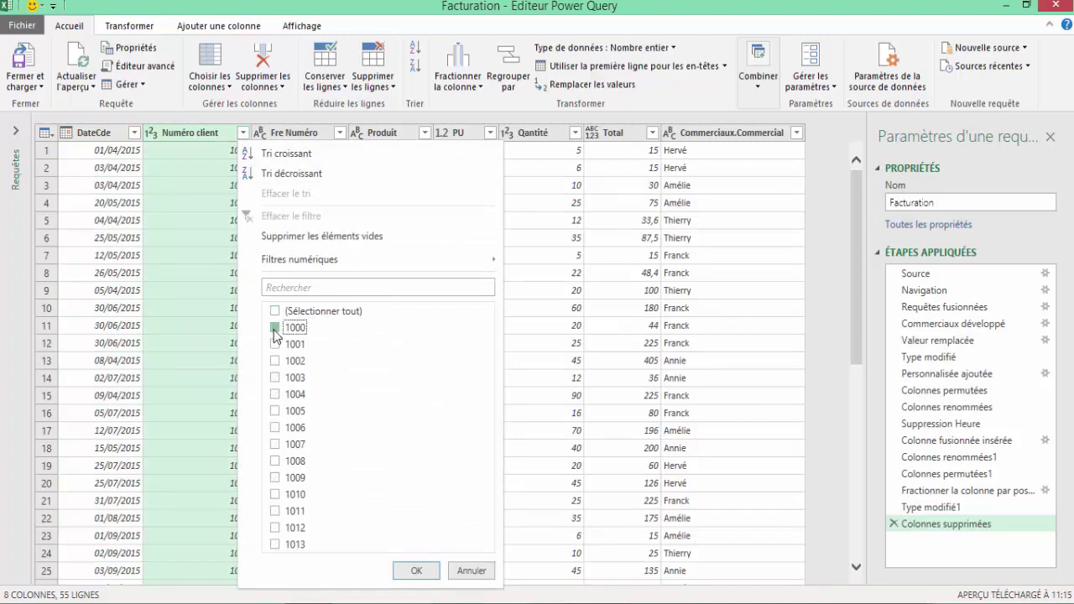
pyautogui.click(414, 571)
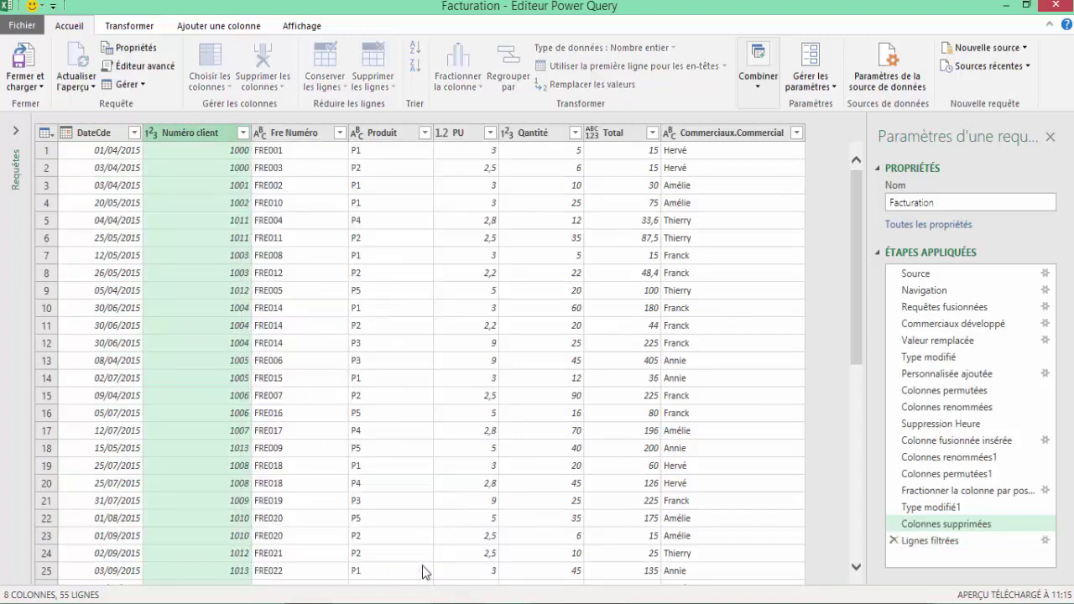
pyautogui.click(24, 85)
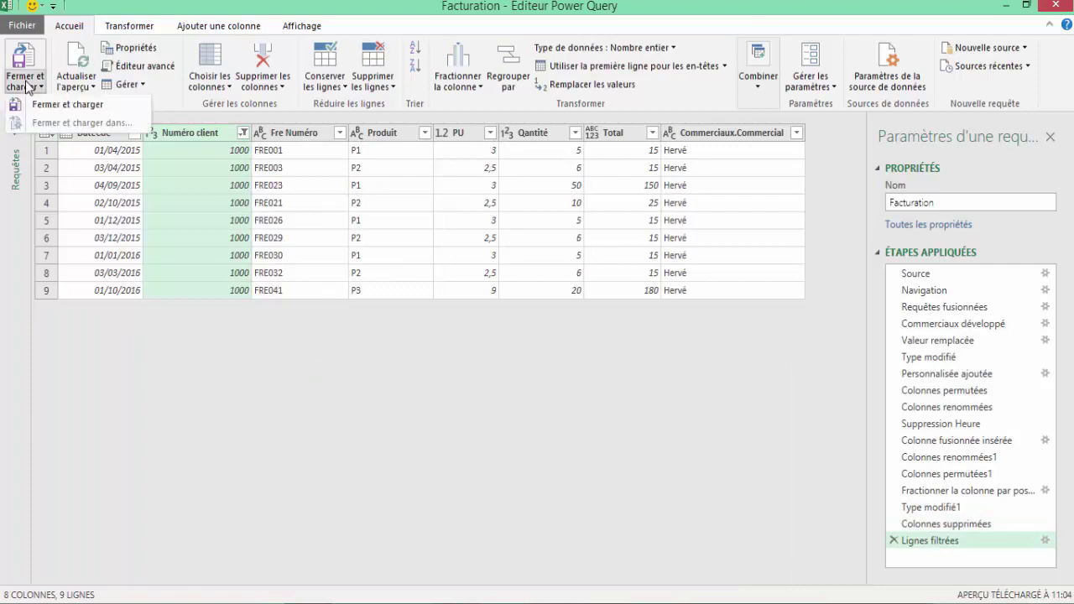
pyautogui.click(40, 104)
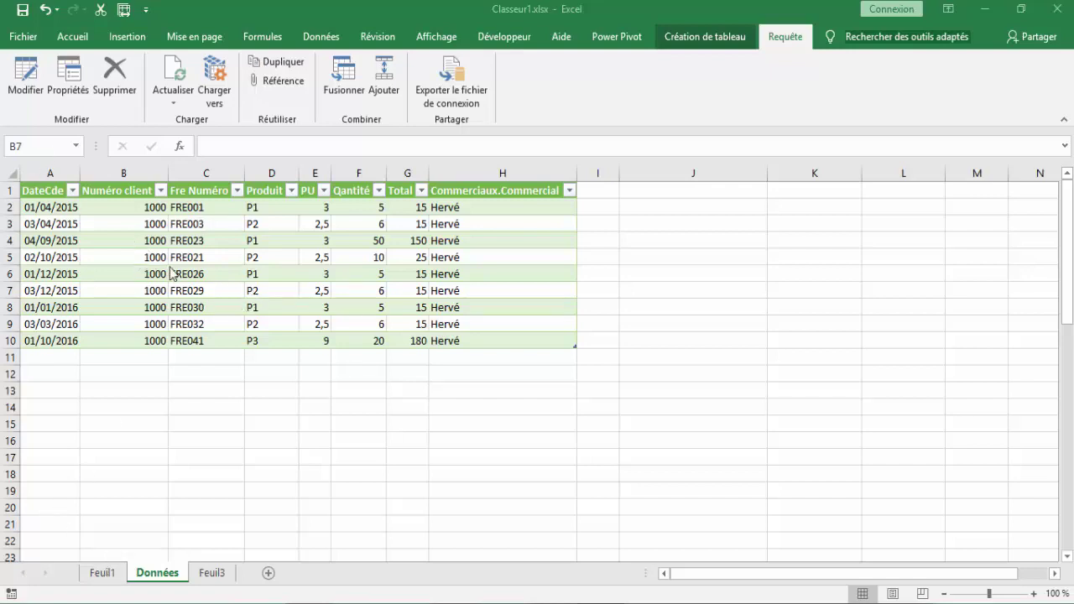
# - Delete the client 1000 filter step and reload all clients' orders into the Données table
pyautogui.click(25, 84)
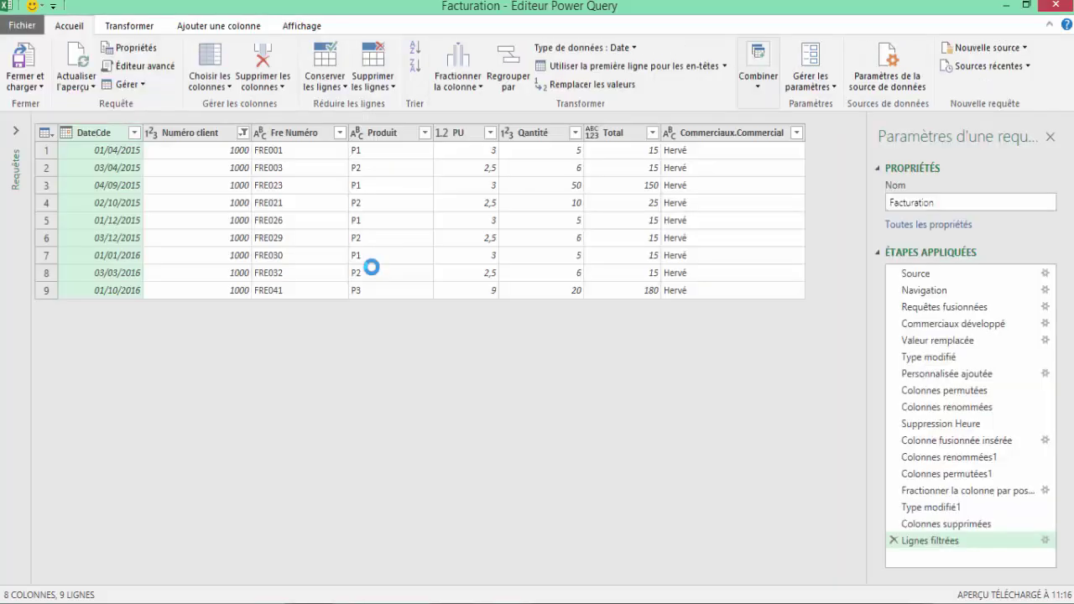
pyautogui.click(243, 132)
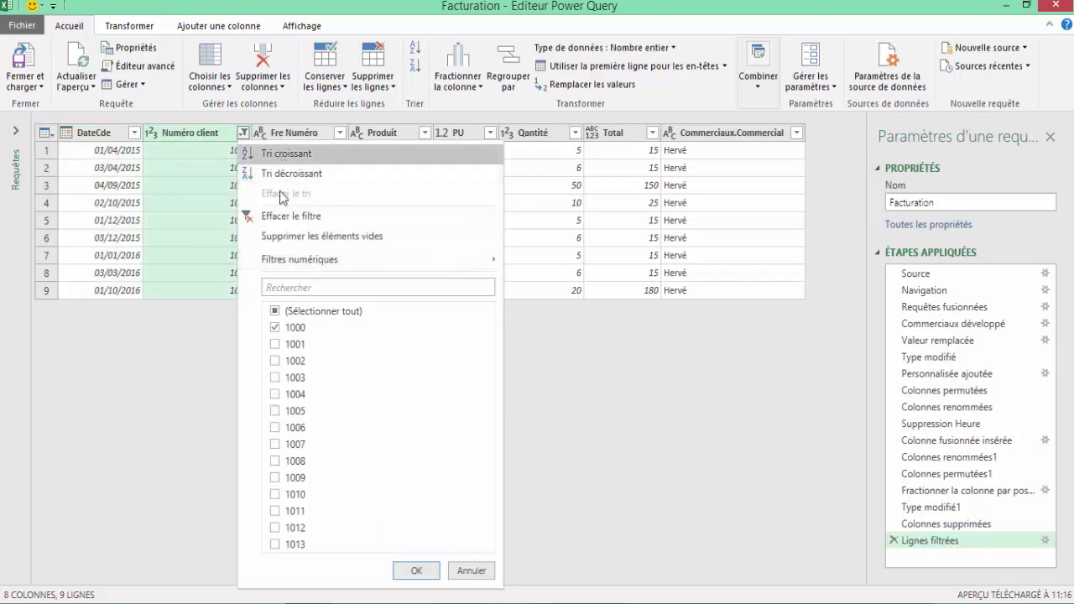
pyautogui.click(286, 217)
pyautogui.click(227, 240)
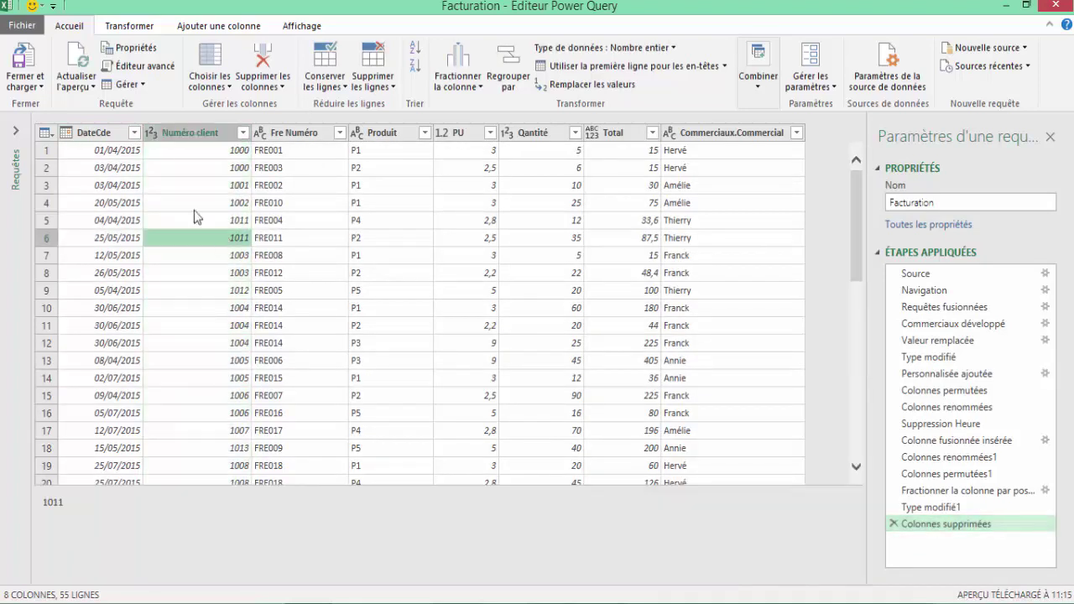
pyautogui.click(25, 83)
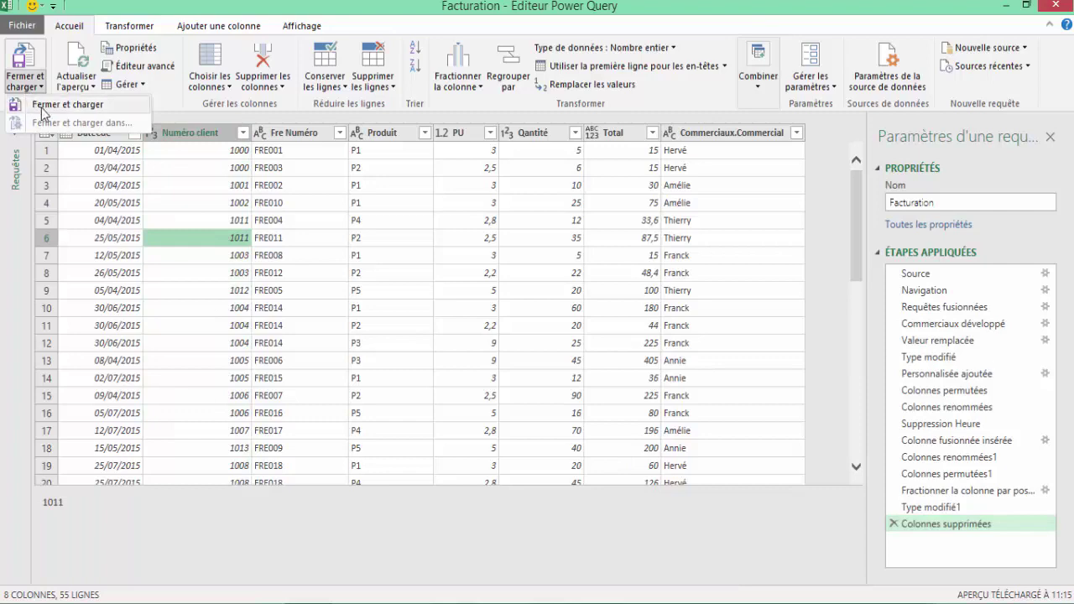
pyautogui.click(44, 105)
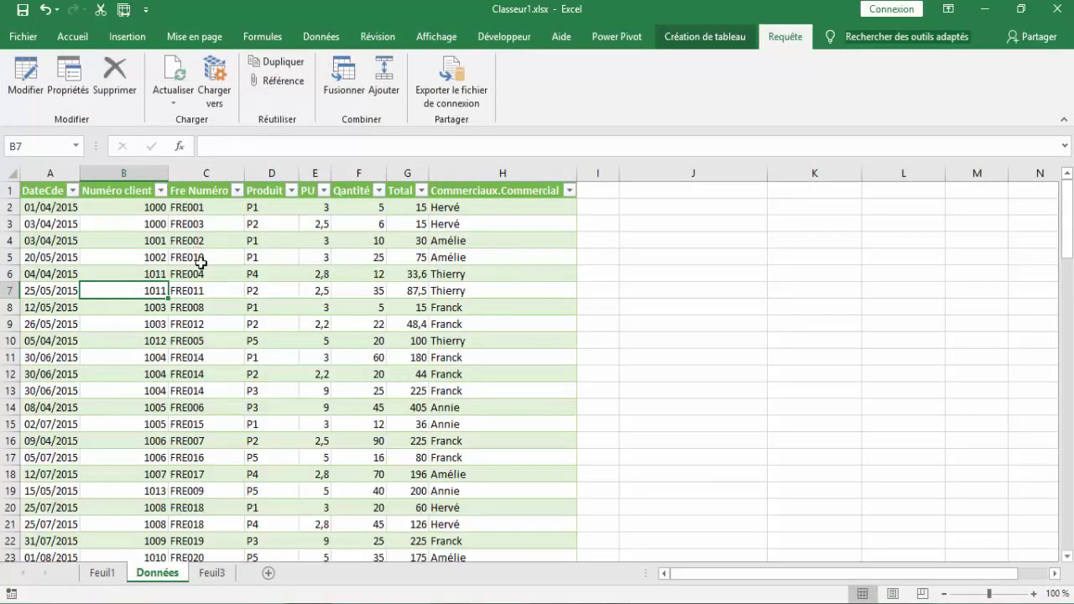
# - Build a new Facturation (2) query from the Données table with À partir d'un tableau
pyautogui.click(204, 267)
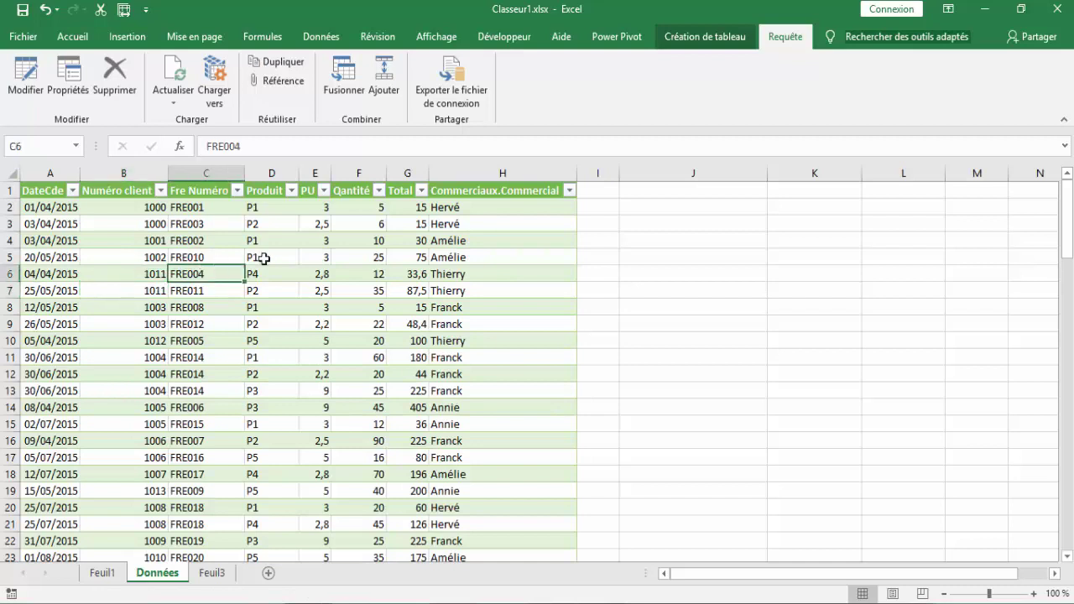
pyautogui.click(323, 38)
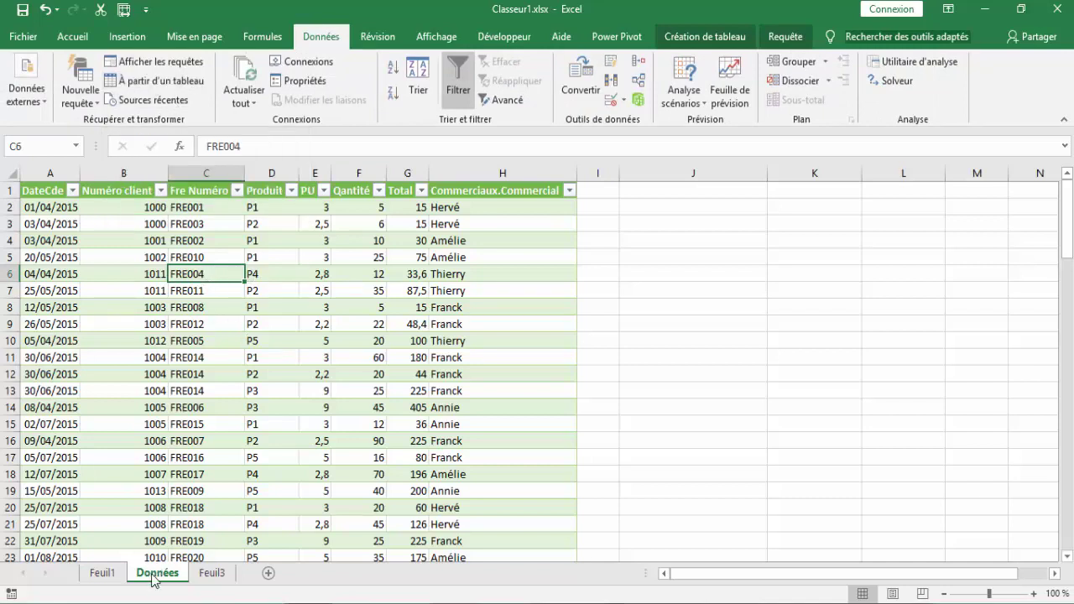
pyautogui.click(195, 308)
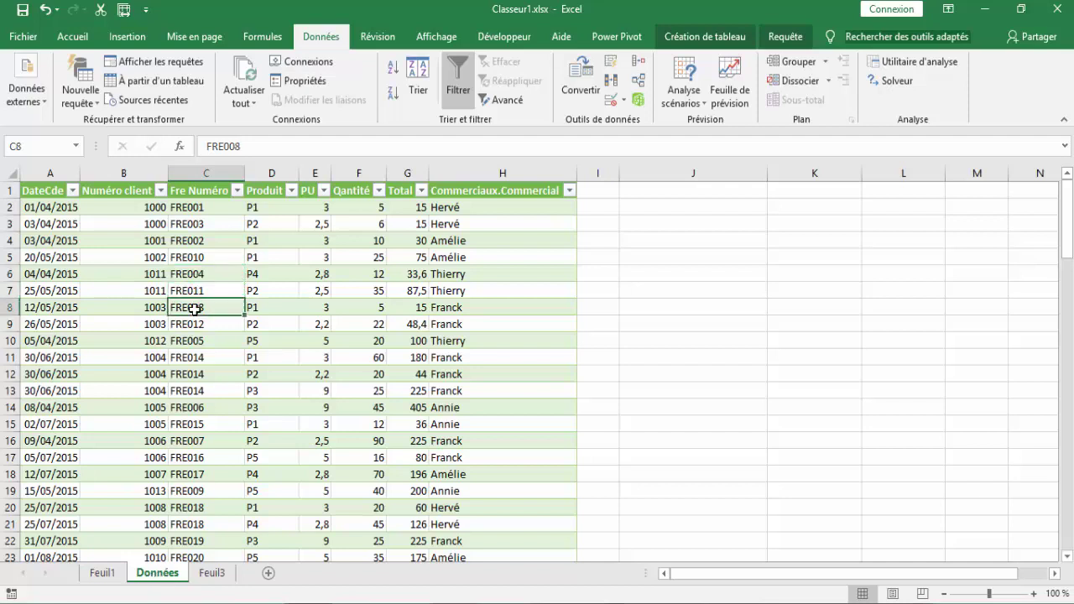
pyautogui.click(162, 81)
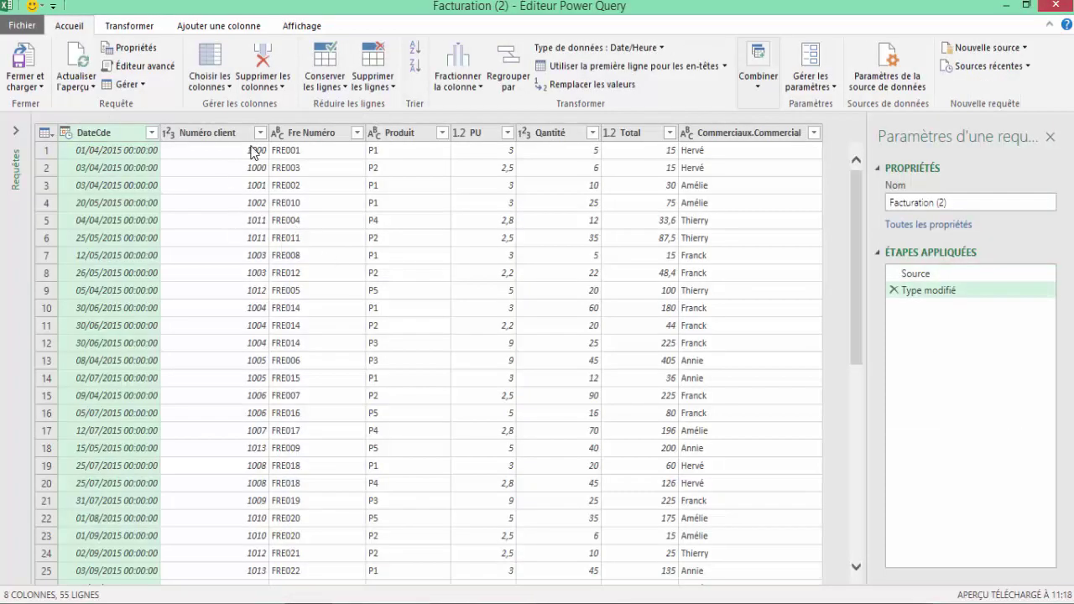
# - Filter the Numéro client column of Facturation (2) to keep only 1000, leaving 9 lines
pyautogui.click(261, 134)
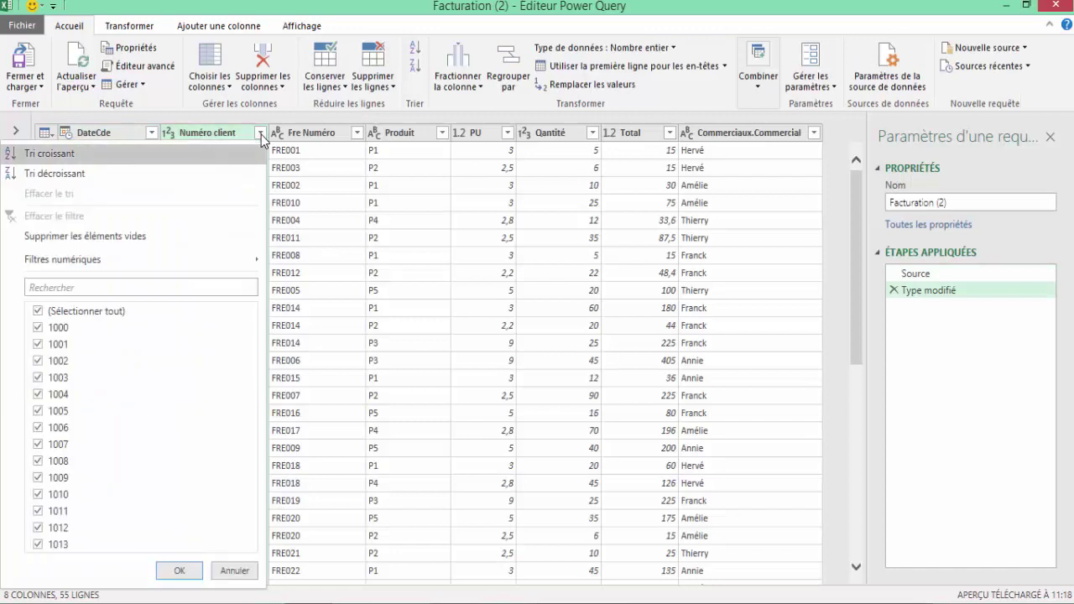
pyautogui.click(37, 312)
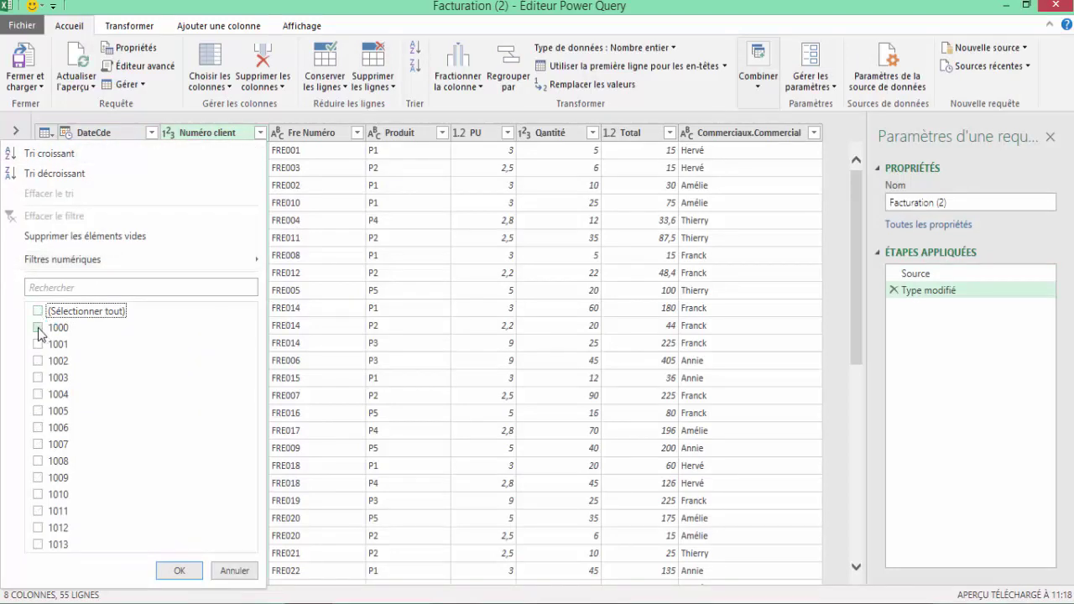
pyautogui.click(37, 328)
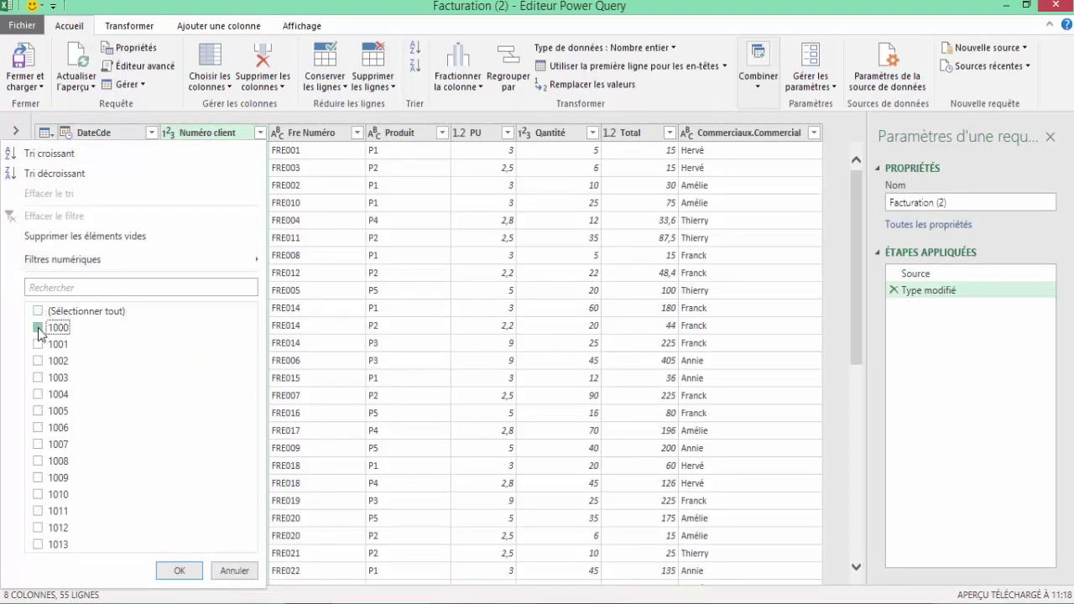
pyautogui.click(180, 570)
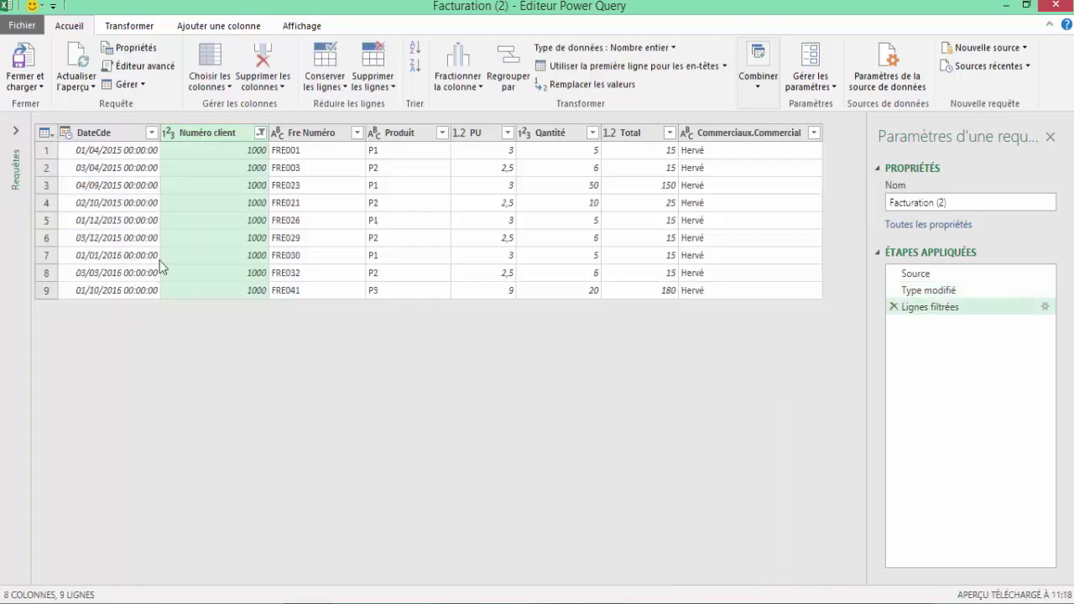
pyautogui.click(34, 86)
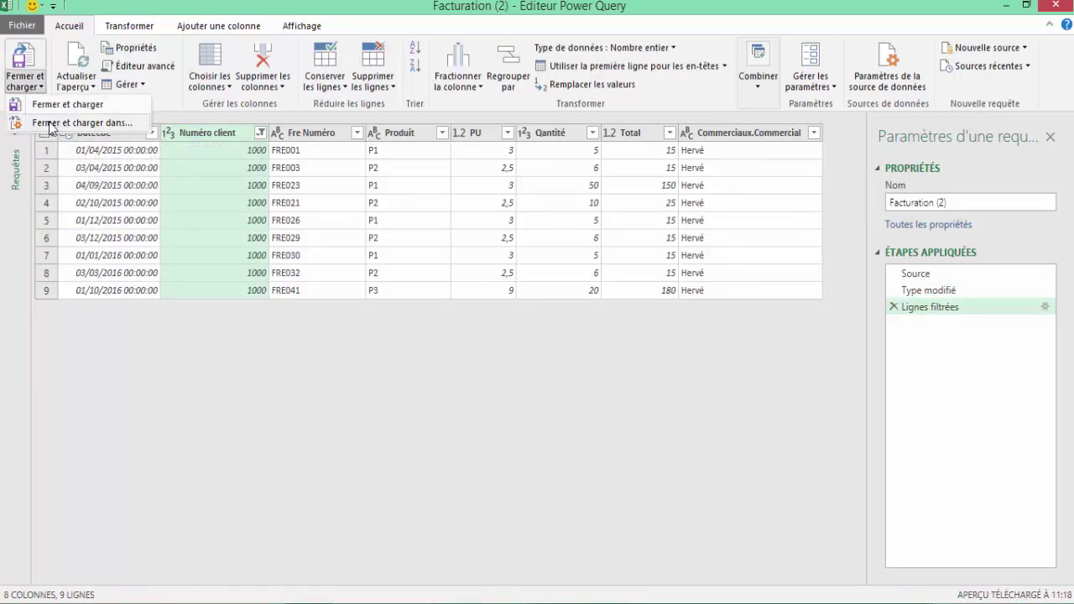
# - Close and load the client 1000 query as a table on new sheet Feuil5, then begin renaming its tab
pyautogui.click(102, 126)
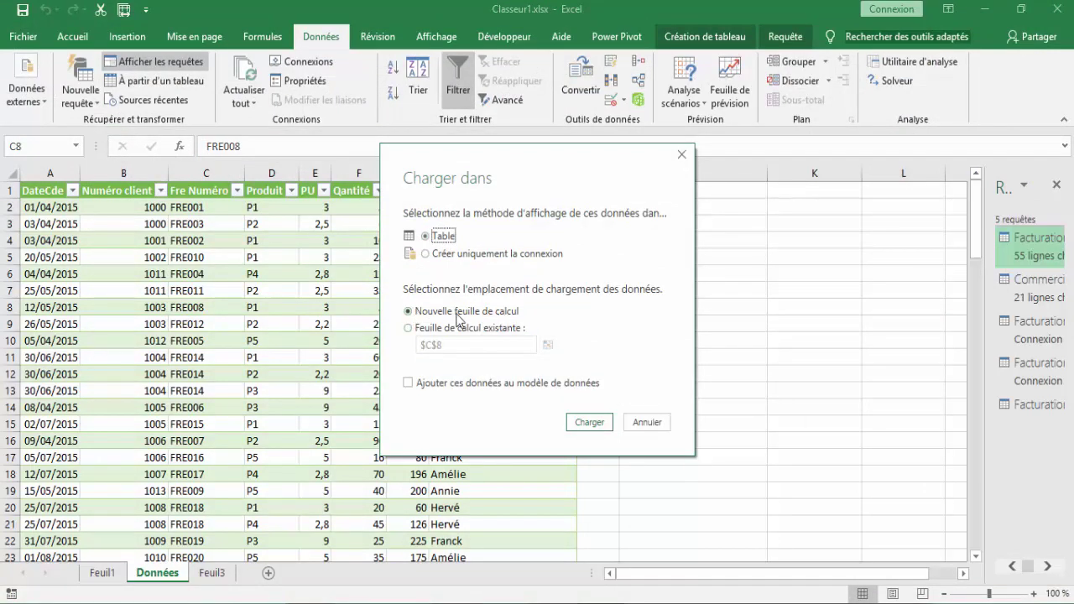
pyautogui.click(589, 423)
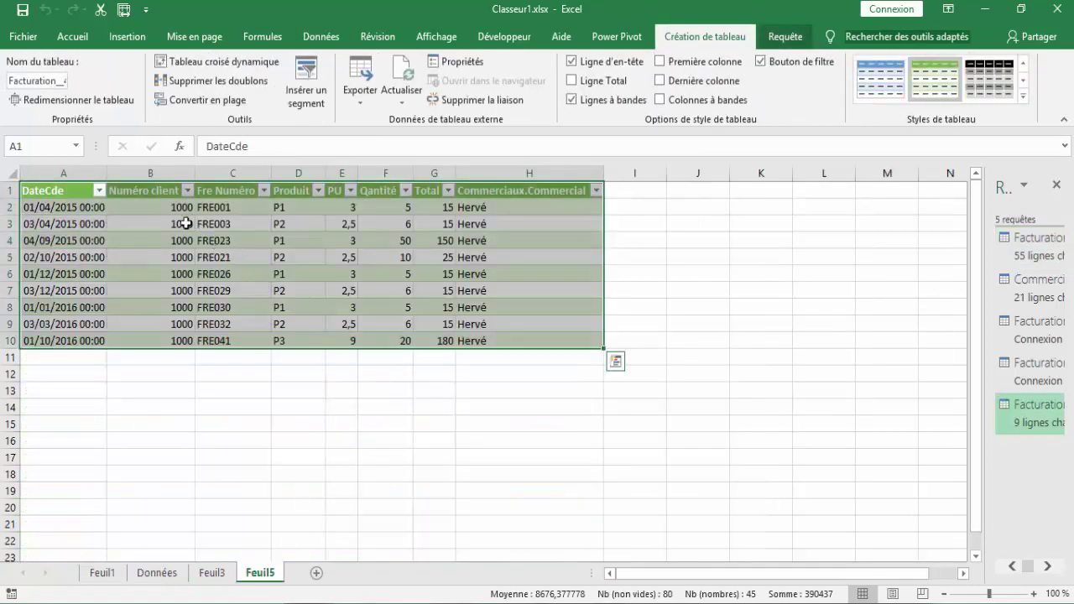
pyautogui.doubleClick(261, 575)
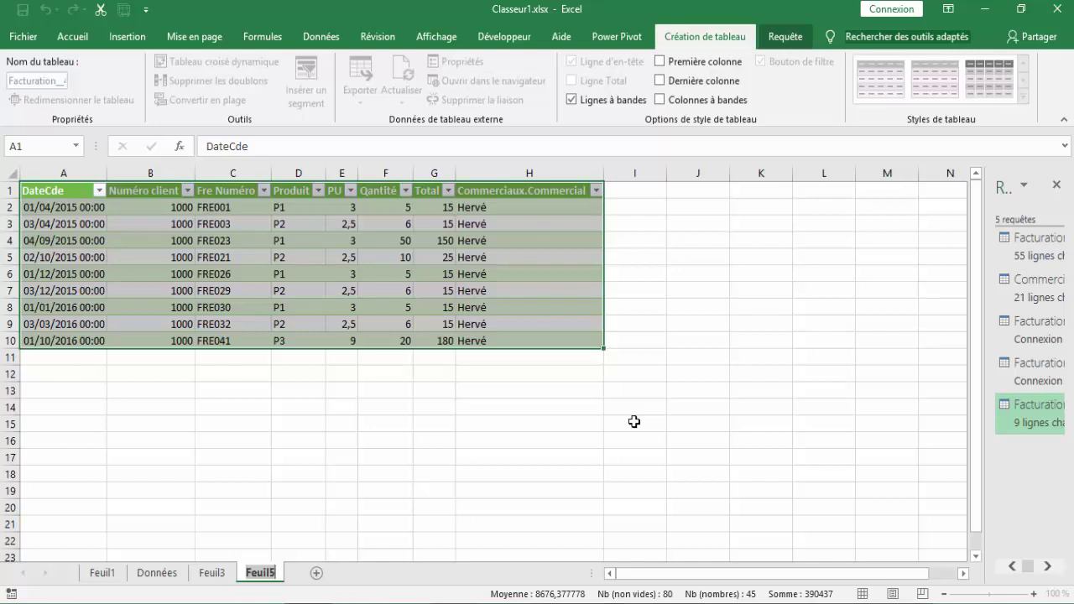
# - Name the new sheet tab Client1000 and clear the table selection
pyautogui.write('Client1')
pyautogui.write('000')
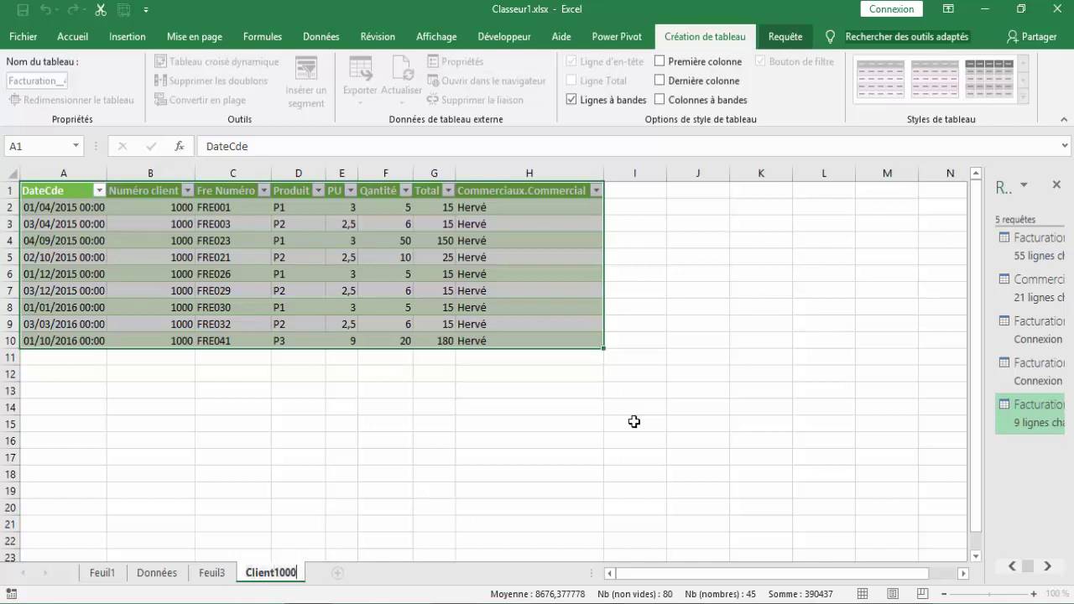
pyautogui.press('Return')
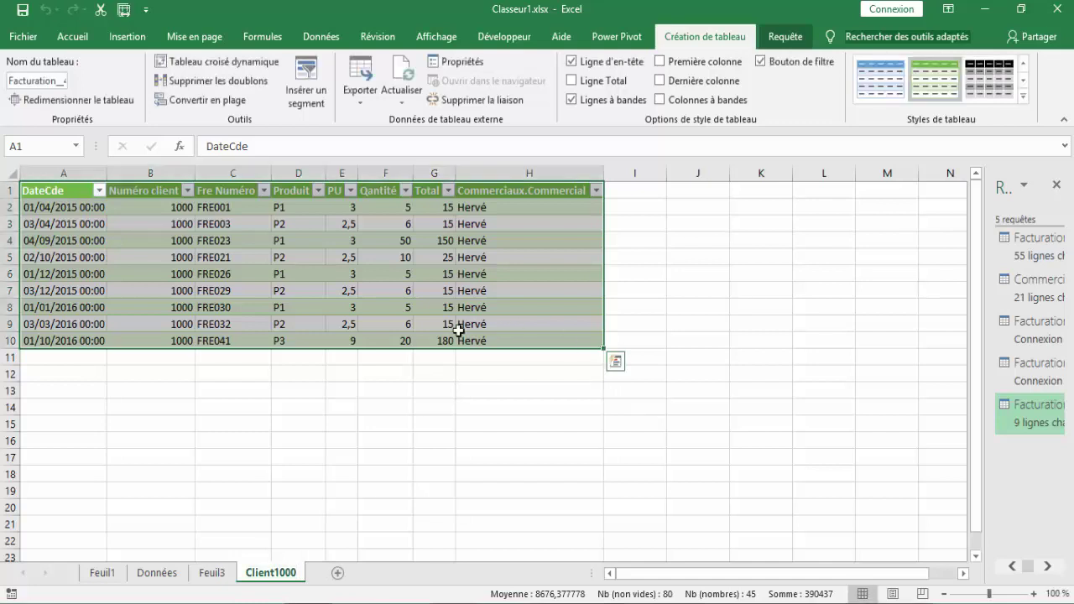
pyautogui.click(401, 321)
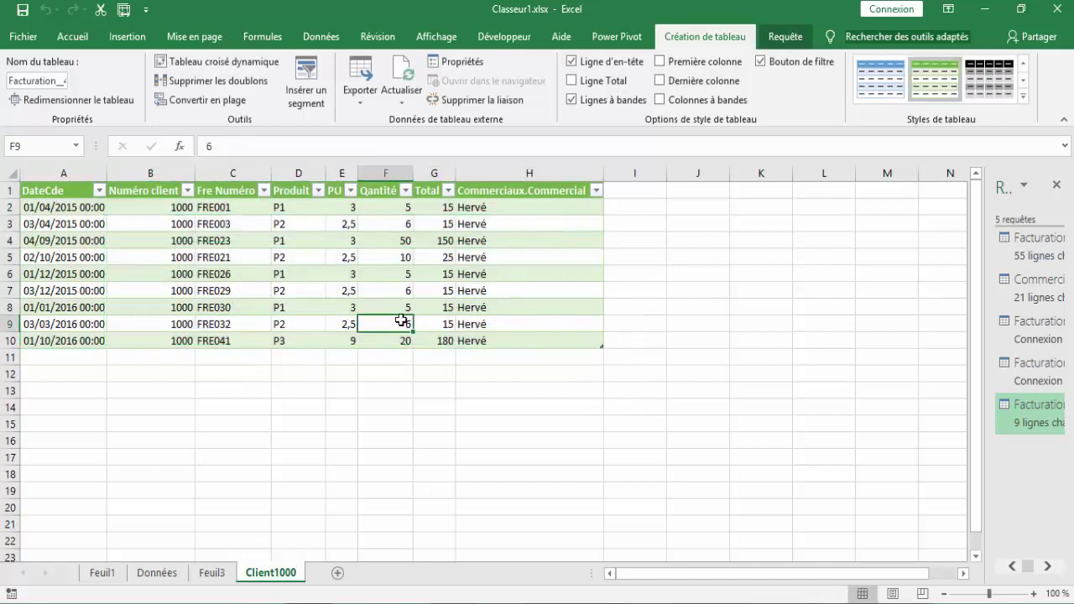
# - Check the Données sheet, then review client 1000 and product P1 cells on Client1000
pyautogui.click(157, 575)
pyautogui.click(158, 360)
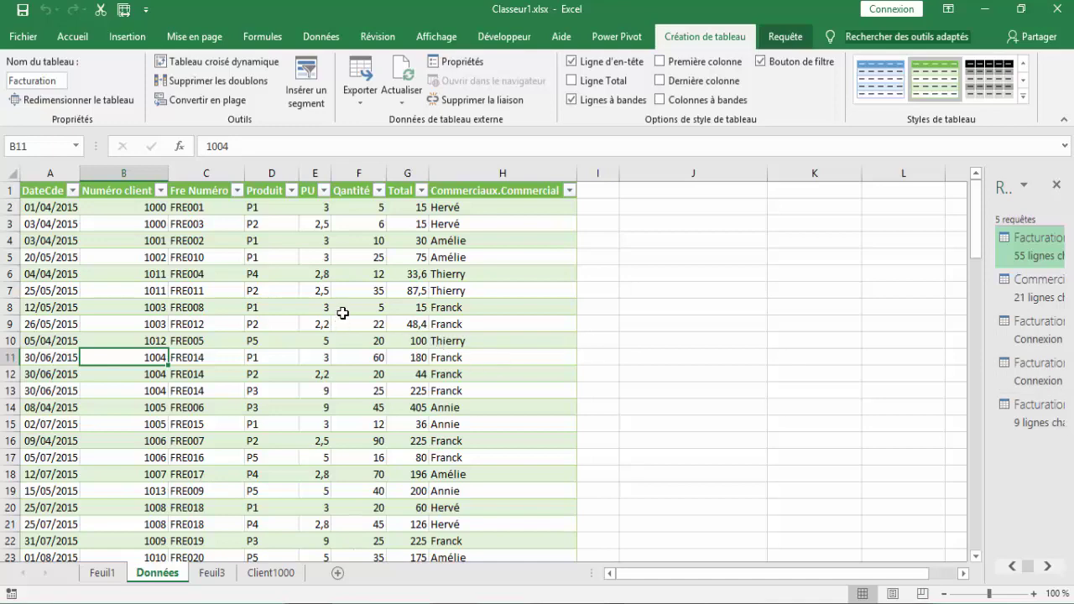
pyautogui.click(275, 579)
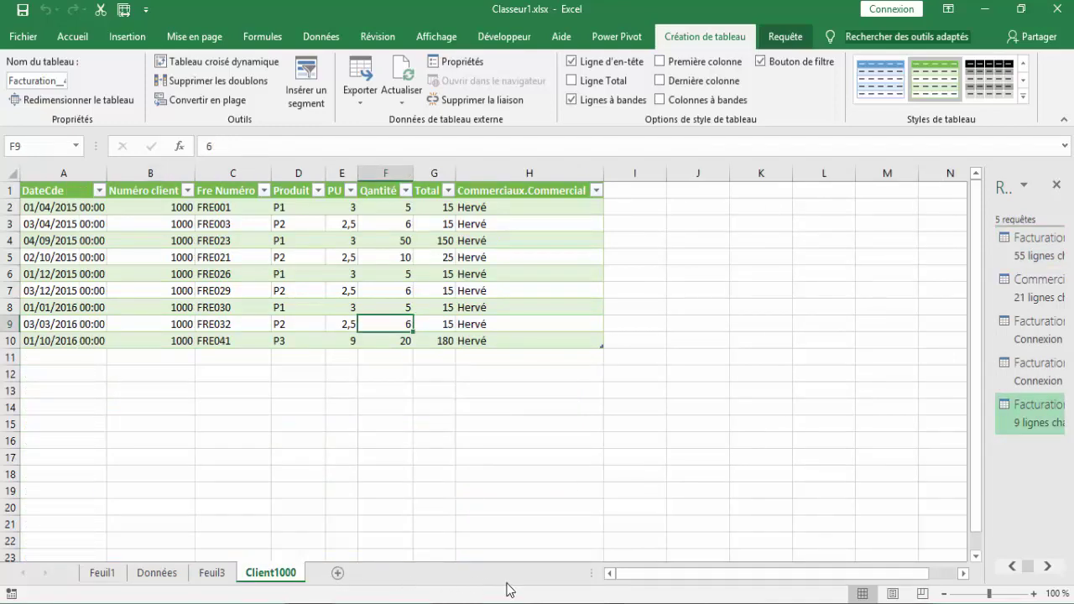
pyautogui.click(190, 277)
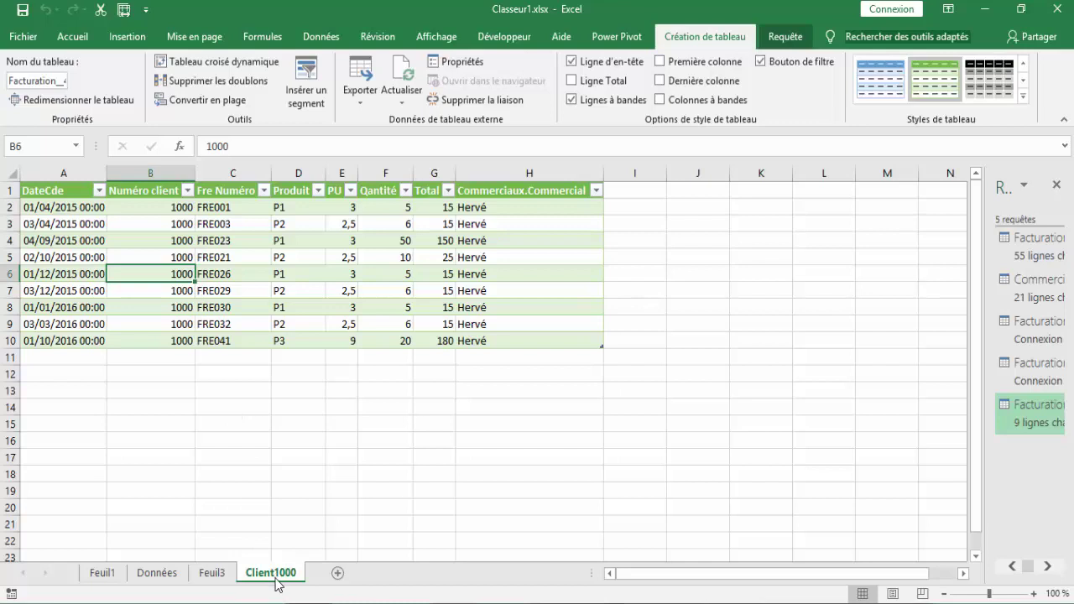
pyautogui.click(272, 306)
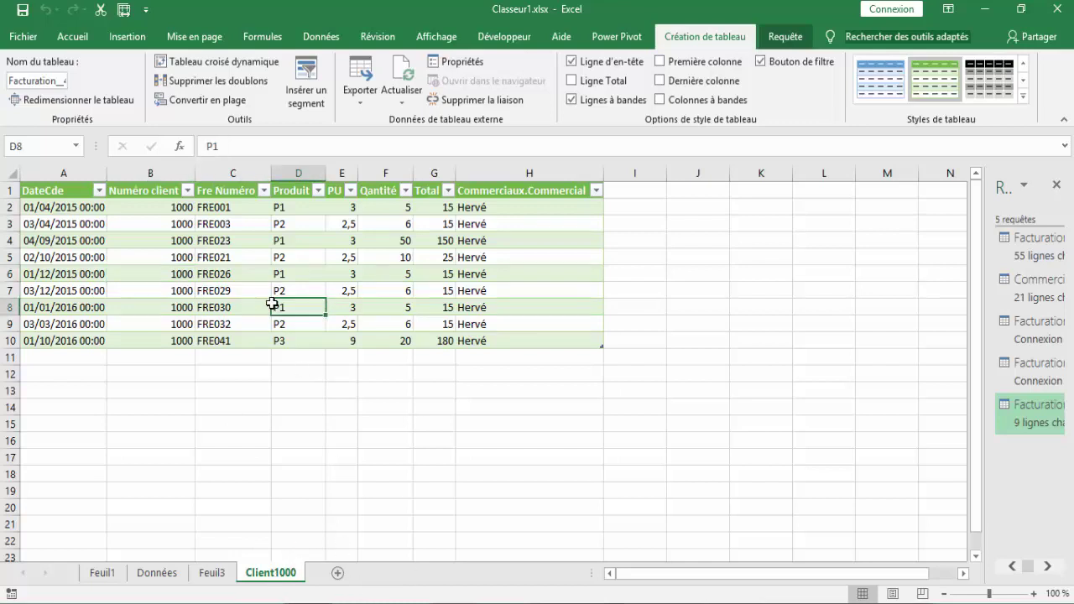